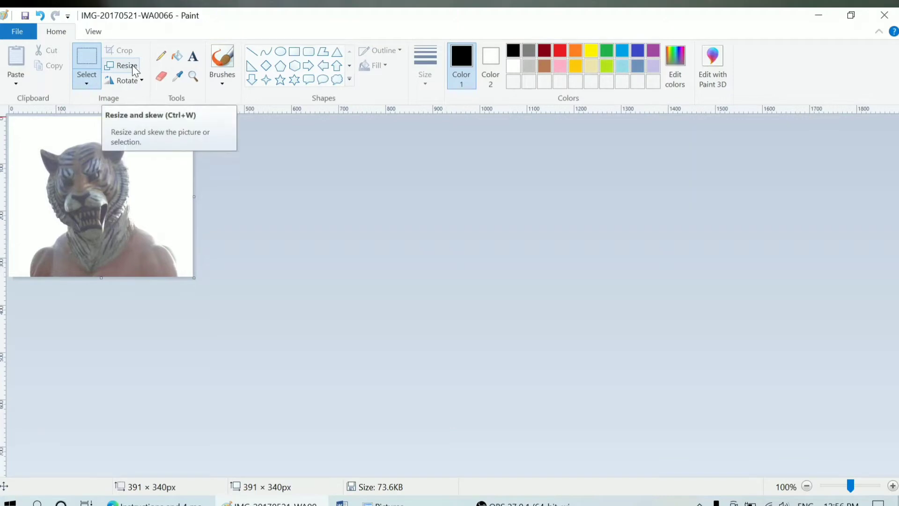
{"action": "left_click", "coordinate": [133, 67]}
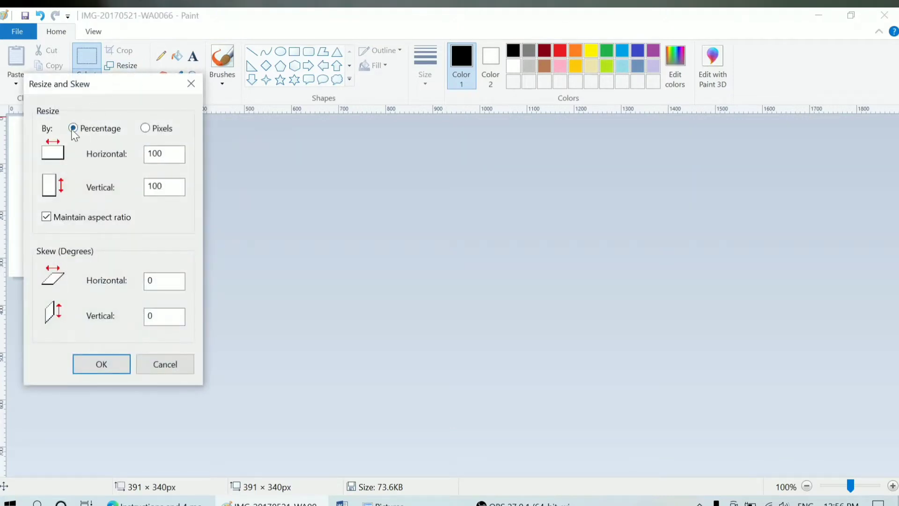
{"action": "left_click", "coordinate": [145, 129]}
{"action": "double_click", "coordinate": [155, 153]}
{"action": "type", "text": "350"}
{"action": "key", "text": "Tab"}
{"action": "type", "text": "400"}
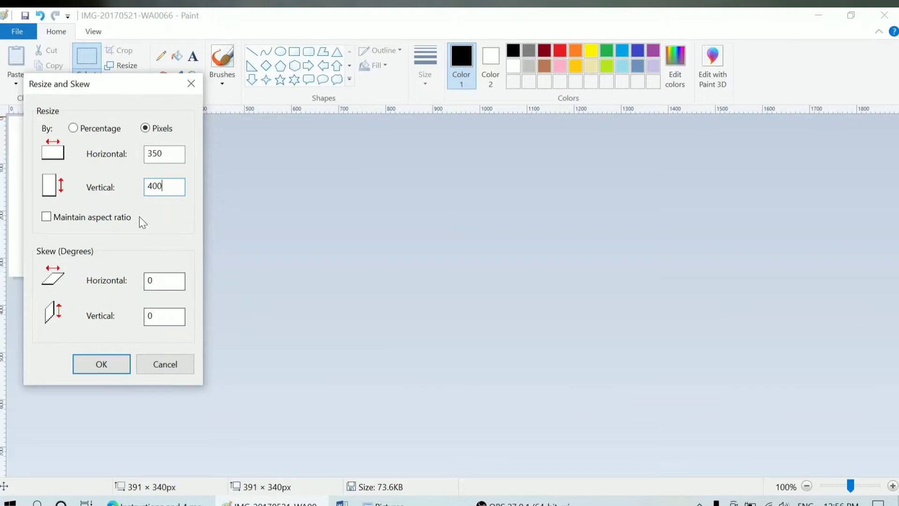
{"action": "left_click_drag", "start_coordinate": [116, 88], "coordinate": [256, 87]}
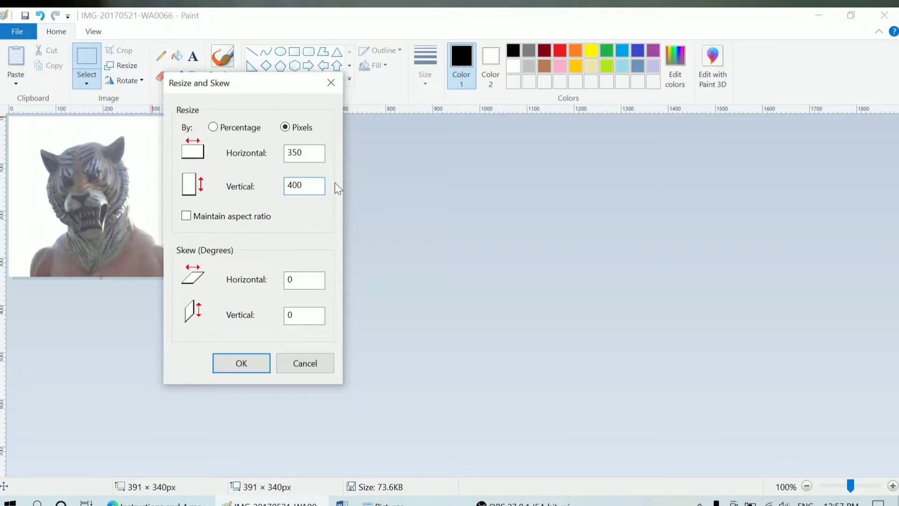
Step: Keep the photo's original size and save it as JPEG 'base neet' in Pictures, then close Paint
{"action": "left_click", "coordinate": [306, 364]}
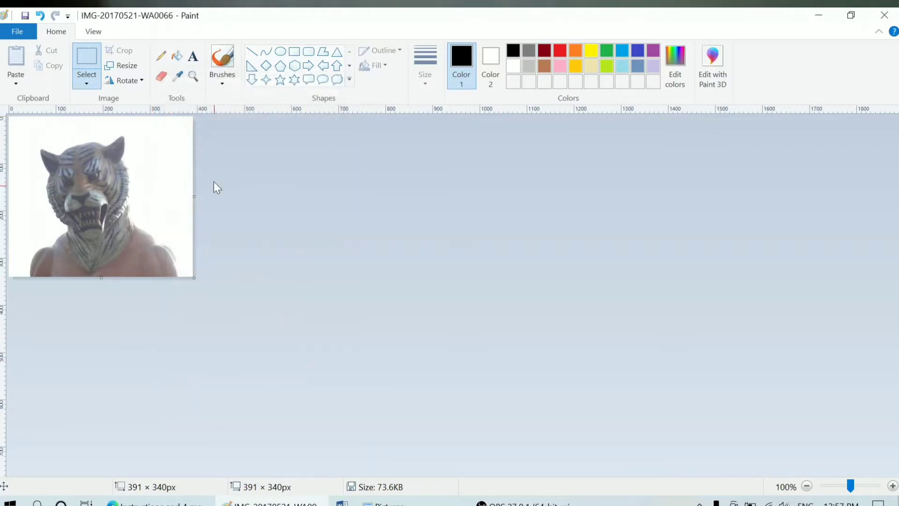
{"action": "left_click", "coordinate": [17, 31]}
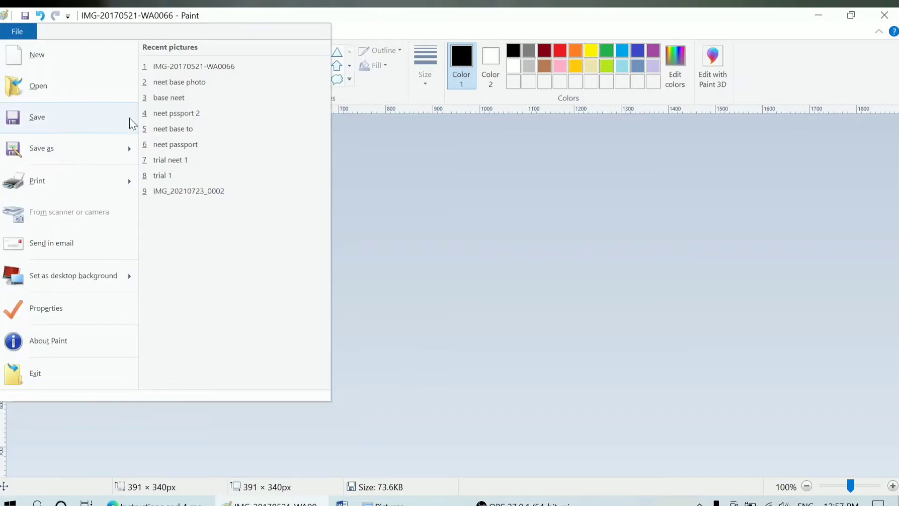
{"action": "mouse_move", "coordinate": [127, 147]}
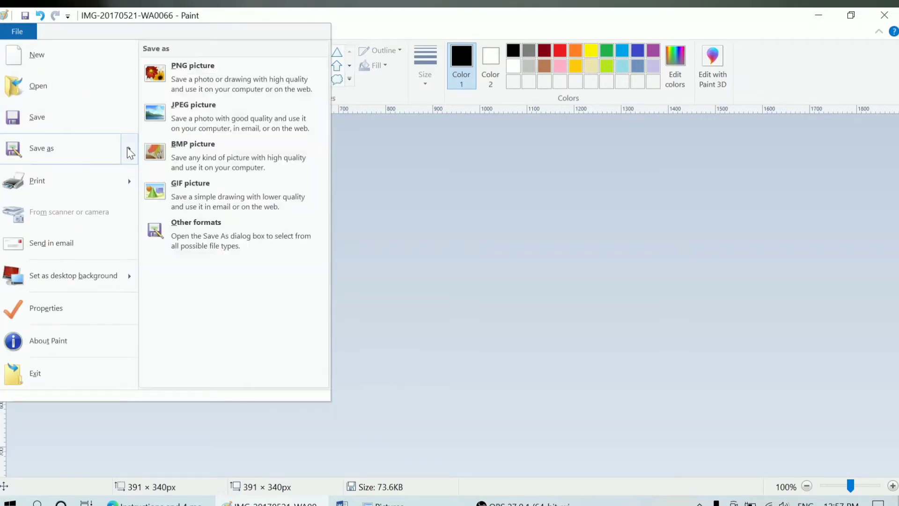
{"action": "left_click", "coordinate": [179, 124]}
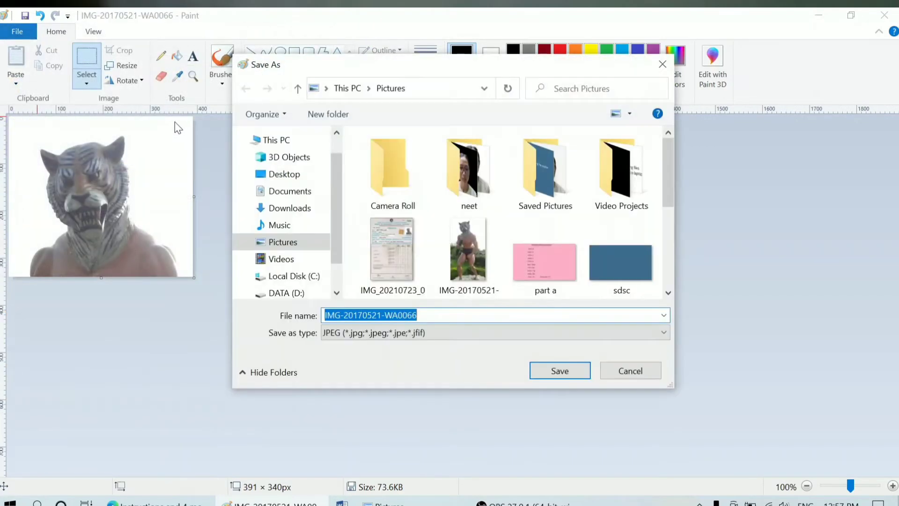
{"action": "scroll", "coordinate": [341, 184], "scroll_direction": "down", "scroll_amount": 2}
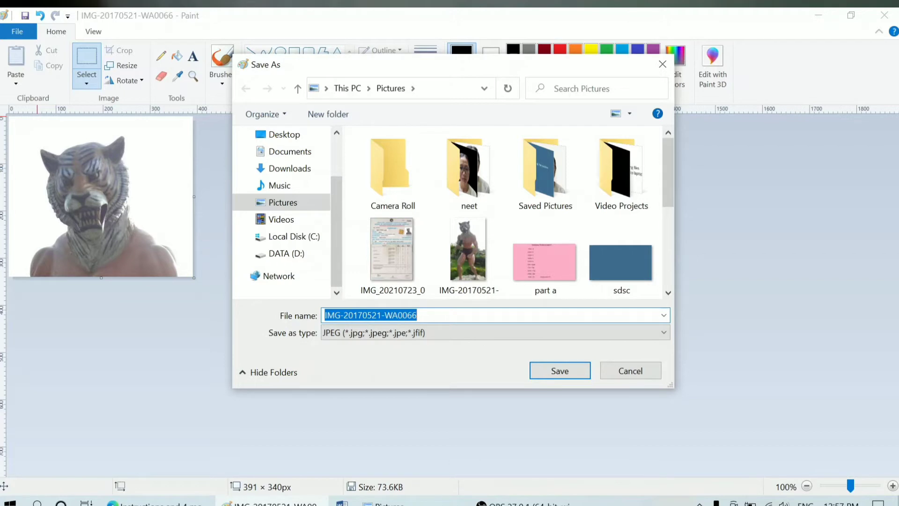
{"action": "type", "text": "base "}
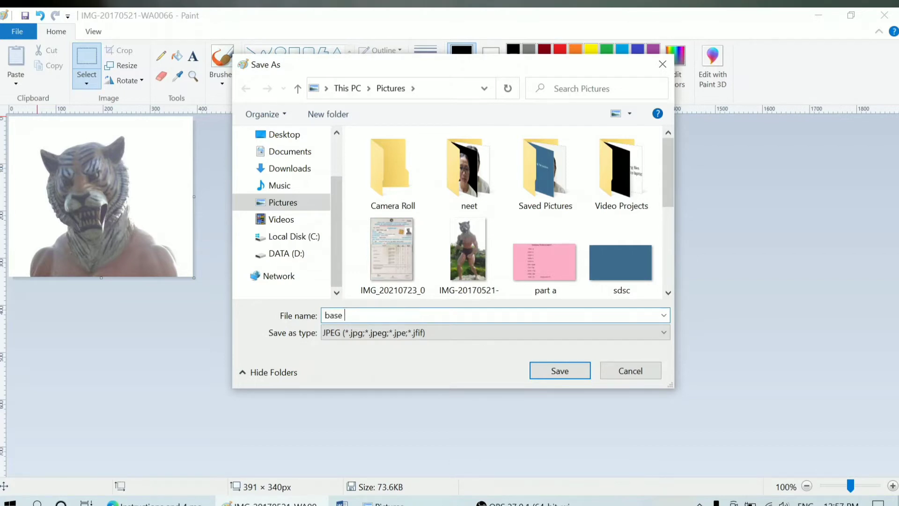
{"action": "type", "text": "neey"}
{"action": "type", "text": "t"}
{"action": "key", "text": "Return"}
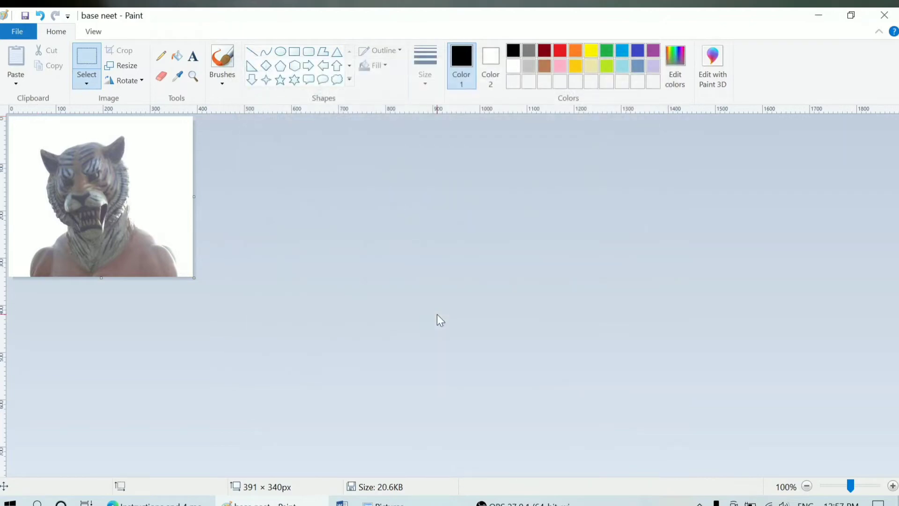
{"action": "left_click", "coordinate": [884, 15]}
Step: Preview the new base neet picture in Photos and close it
{"action": "left_click", "coordinate": [625, 231]}
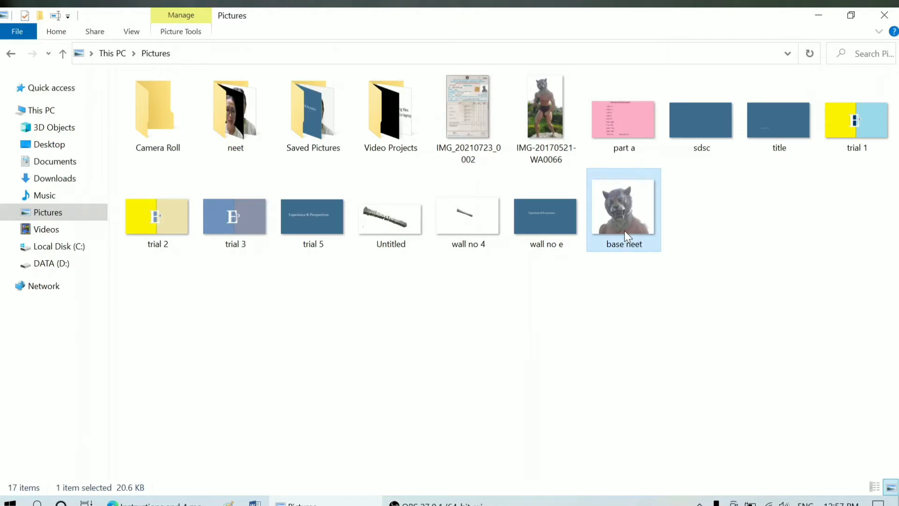
{"action": "double_click", "coordinate": [625, 230]}
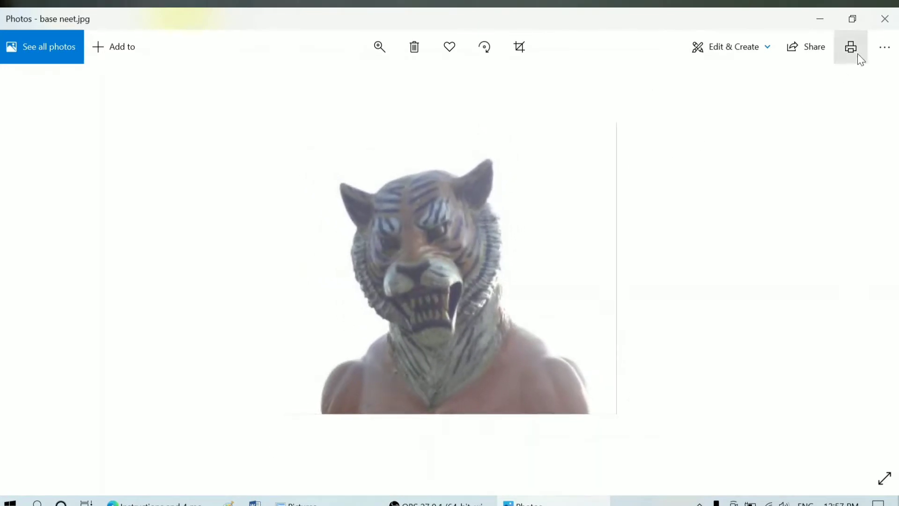
{"action": "left_click", "coordinate": [885, 21]}
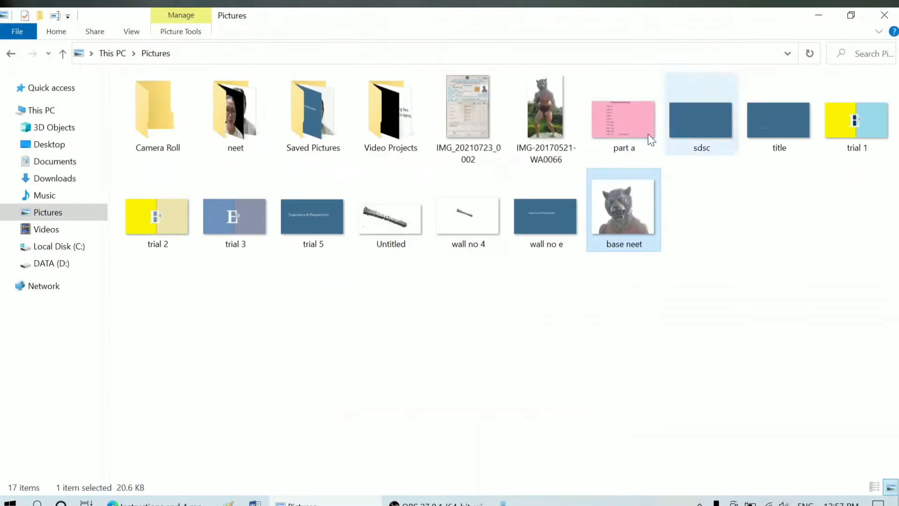
Step: Refresh the Pictures folder and select base neet to confirm its 20.6 KB size
{"action": "right_click", "coordinate": [713, 170]}
{"action": "left_click", "coordinate": [739, 227]}
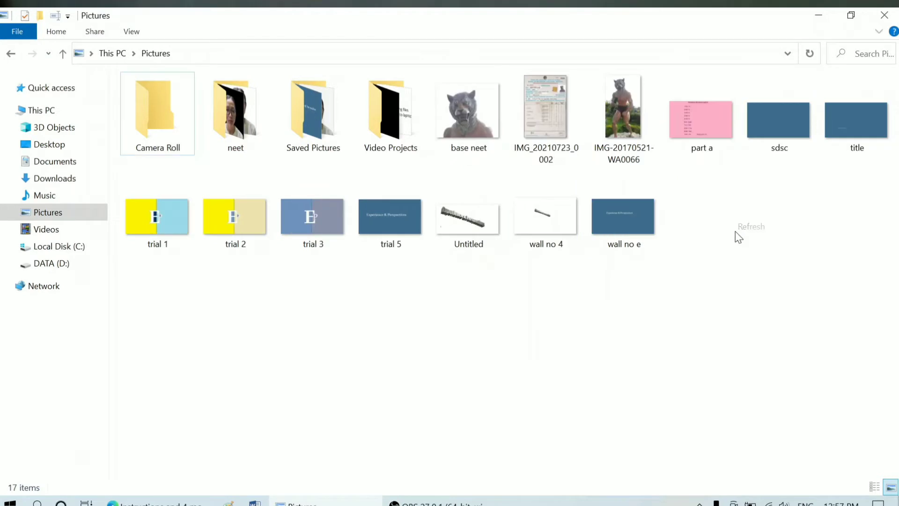
{"action": "right_click", "coordinate": [800, 216]}
{"action": "left_click", "coordinate": [817, 273]}
{"action": "right_click", "coordinate": [721, 198]}
{"action": "left_click", "coordinate": [742, 257]}
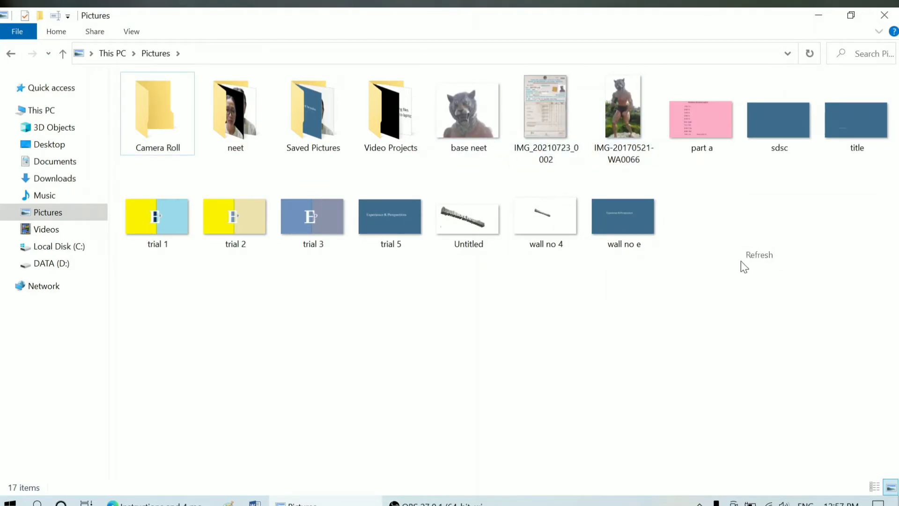
{"action": "left_click", "coordinate": [497, 155]}
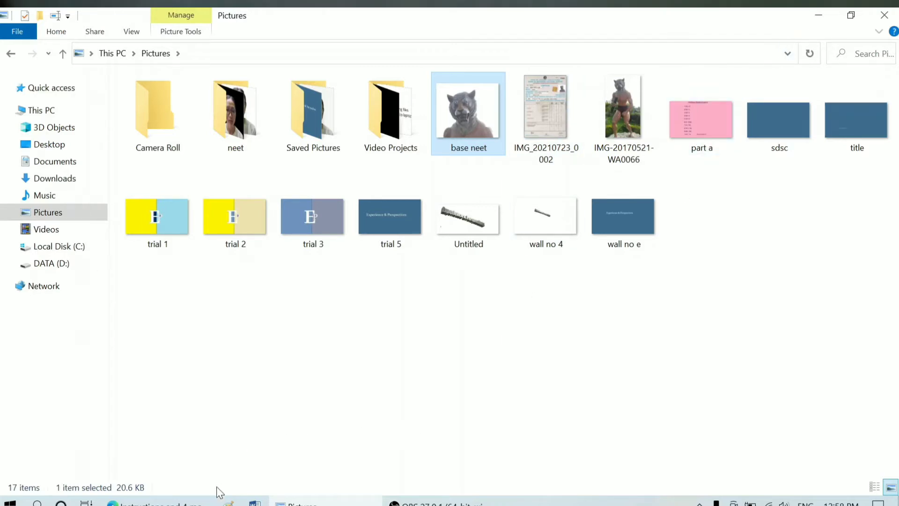
Step: Bring Edge forward and switch to the NEET photo and signature guidelines tab
{"action": "key", "text": "alt+Tab"}
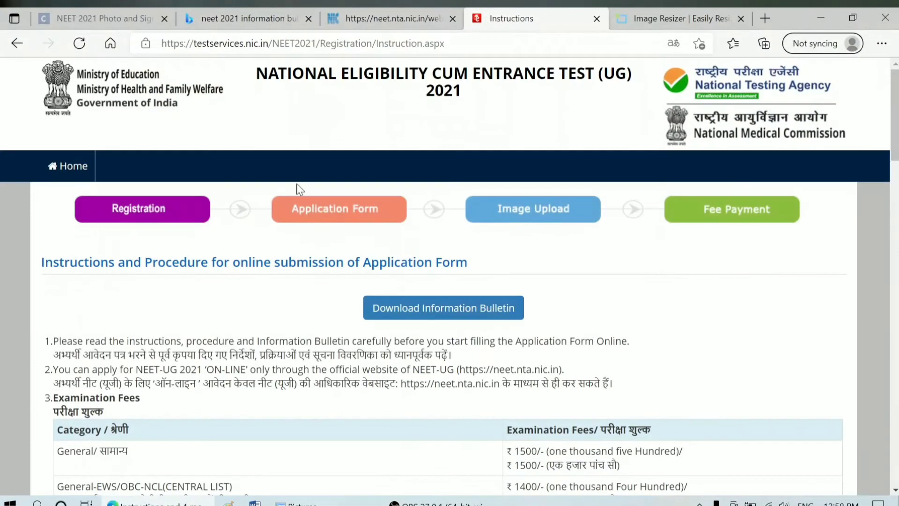
{"action": "left_click", "coordinate": [202, 18]}
{"action": "key", "text": "ctrl+Tab"}
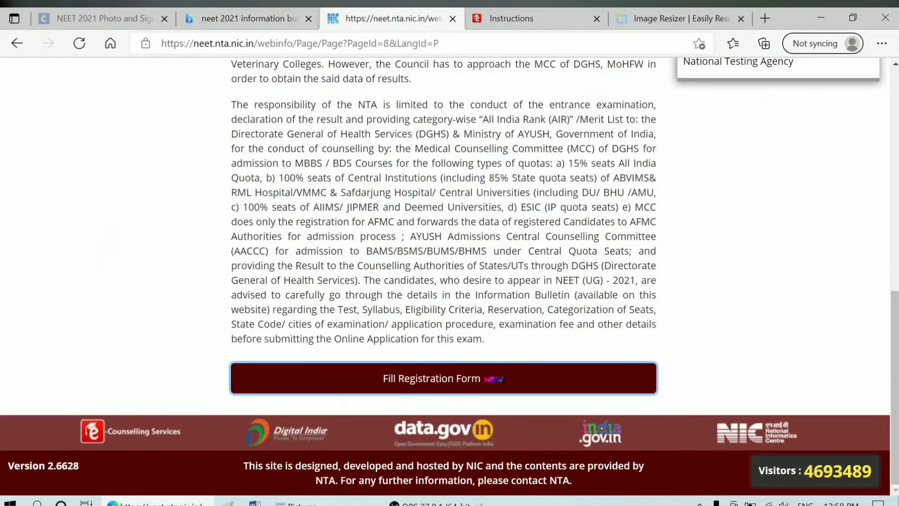
{"action": "left_click", "coordinate": [492, 377]}
{"action": "key", "text": "ctrl+1"}
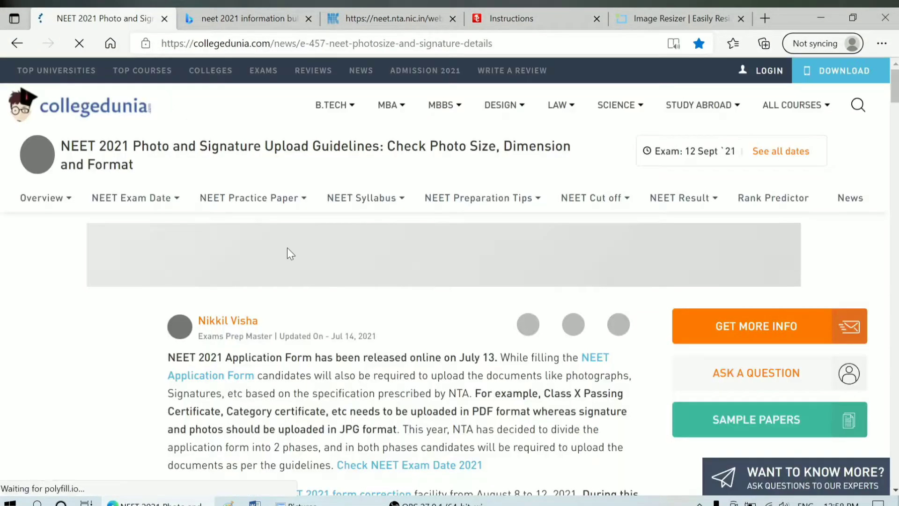
Step: Read through the NEET photo, signature and thumb-impression size specifications
{"action": "scroll", "coordinate": [288, 249], "scroll_direction": "down", "scroll_amount": 10}
{"action": "scroll", "coordinate": [306, 256], "scroll_direction": "down", "scroll_amount": 15}
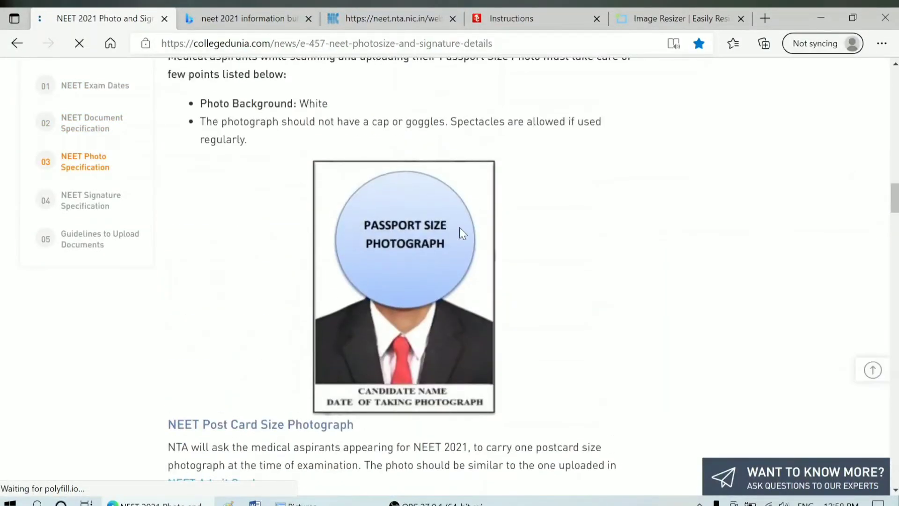
{"action": "scroll", "coordinate": [420, 246], "scroll_direction": "down", "scroll_amount": 3}
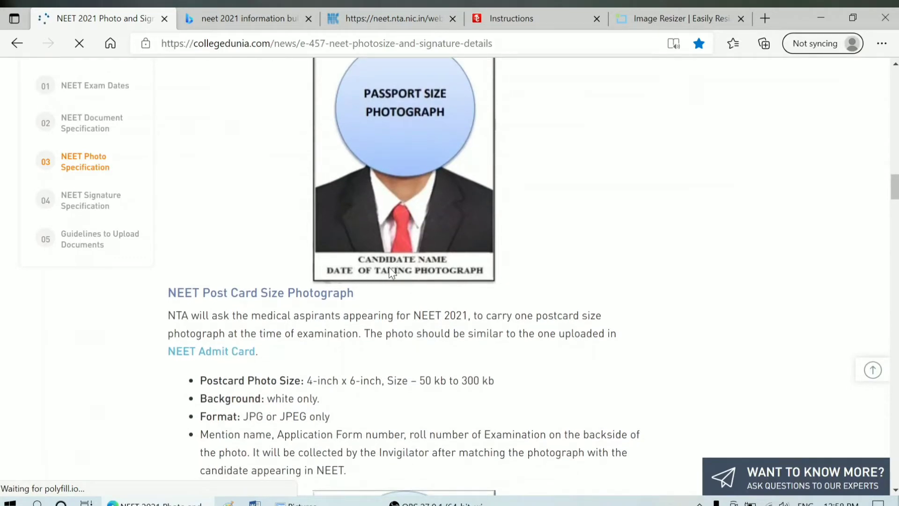
{"action": "scroll", "coordinate": [429, 279], "scroll_direction": "down", "scroll_amount": 4}
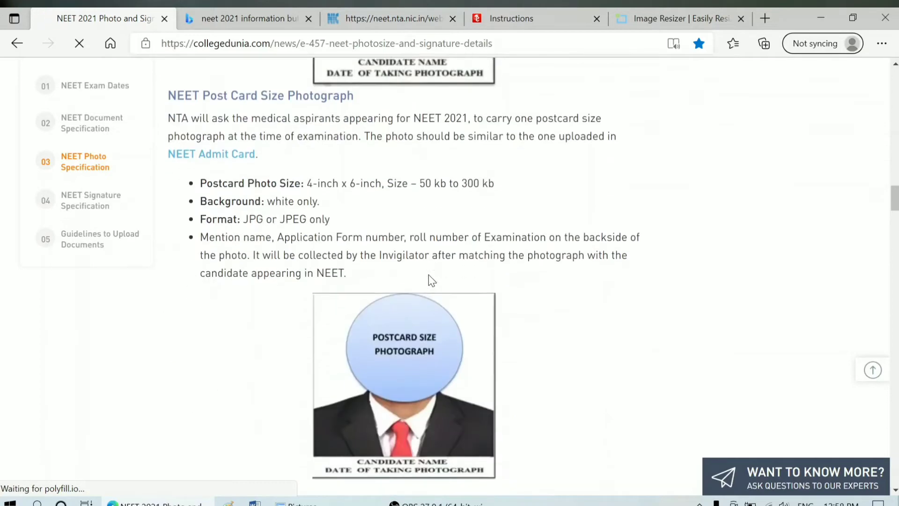
{"action": "scroll", "coordinate": [429, 280], "scroll_direction": "up", "scroll_amount": 4}
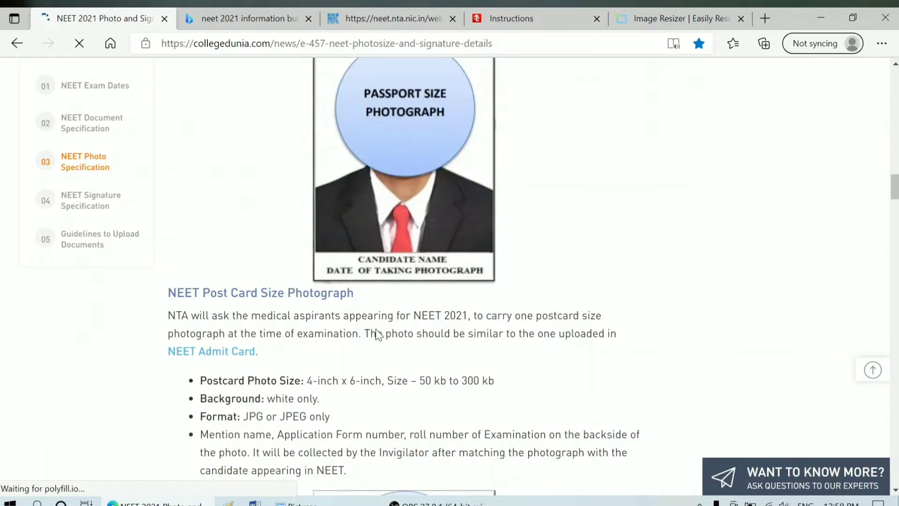
{"action": "scroll", "coordinate": [369, 335], "scroll_direction": "down", "scroll_amount": 9}
{"action": "scroll", "coordinate": [399, 249], "scroll_direction": "up", "scroll_amount": 1}
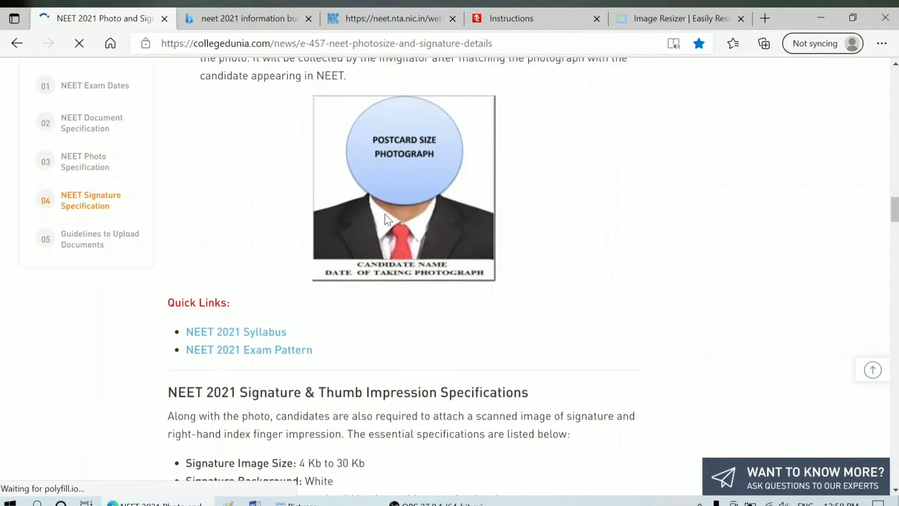
{"action": "scroll", "coordinate": [386, 218], "scroll_direction": "down", "scroll_amount": 8}
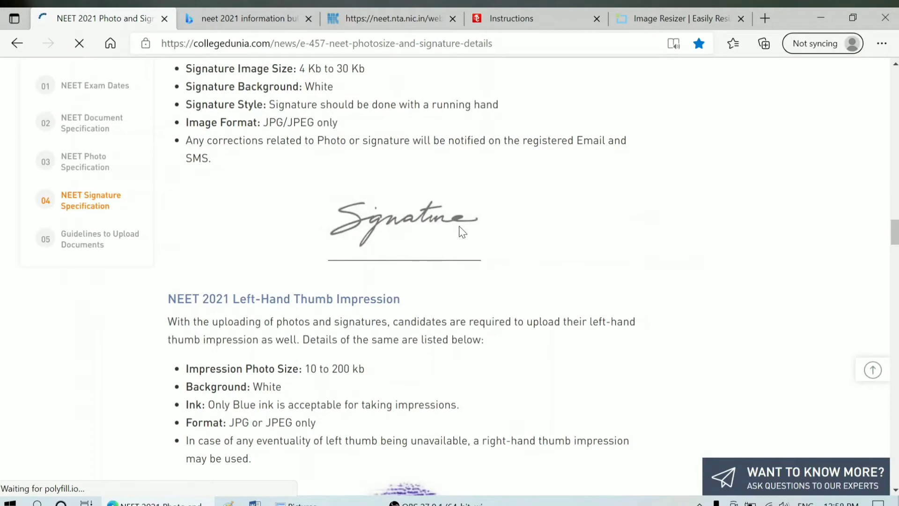
{"action": "scroll", "coordinate": [449, 234], "scroll_direction": "down", "scroll_amount": 7}
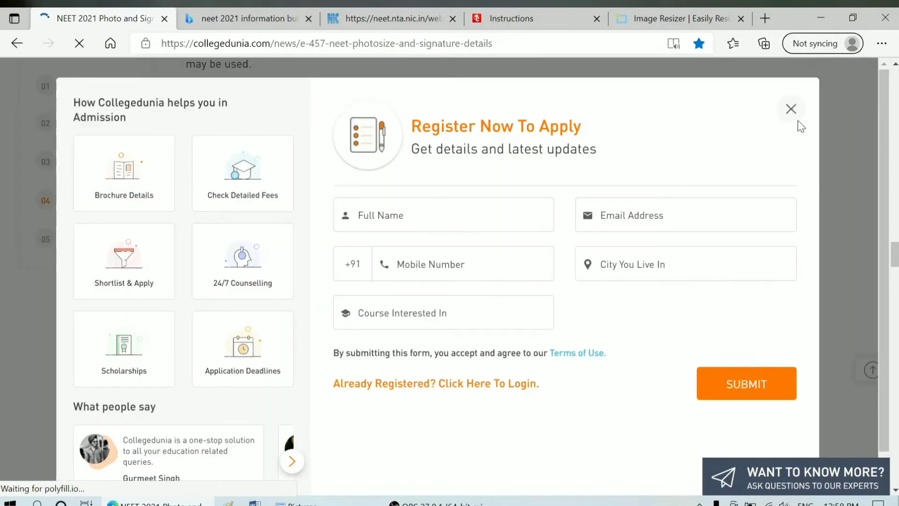
Step: Dismiss the registration pop-up and minimise Edge and File Explorer to show the desktop
{"action": "left_click", "coordinate": [792, 109]}
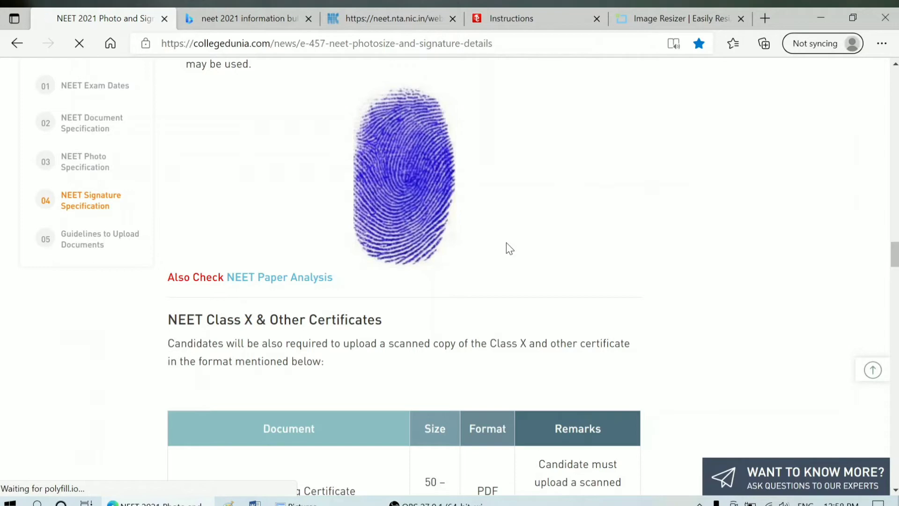
{"action": "scroll", "coordinate": [421, 290], "scroll_direction": "up", "scroll_amount": 10}
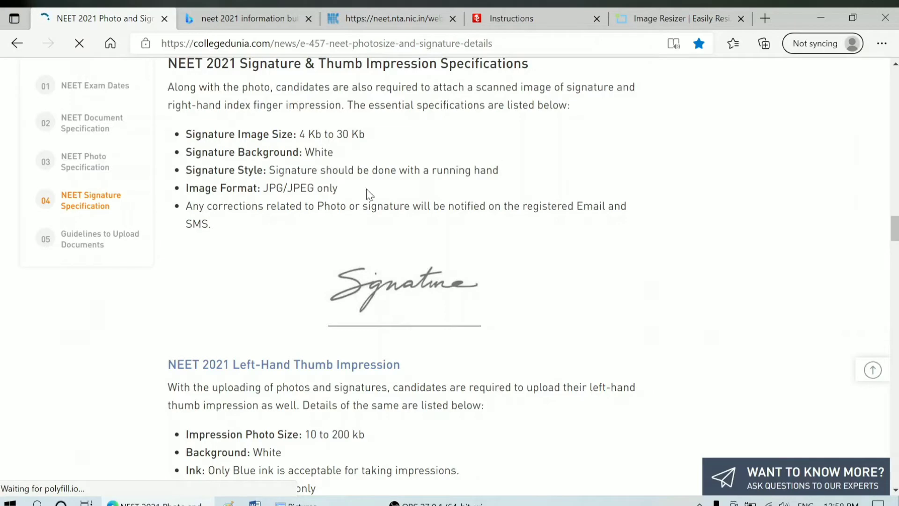
{"action": "left_click", "coordinate": [821, 18]}
{"action": "left_click", "coordinate": [819, 15]}
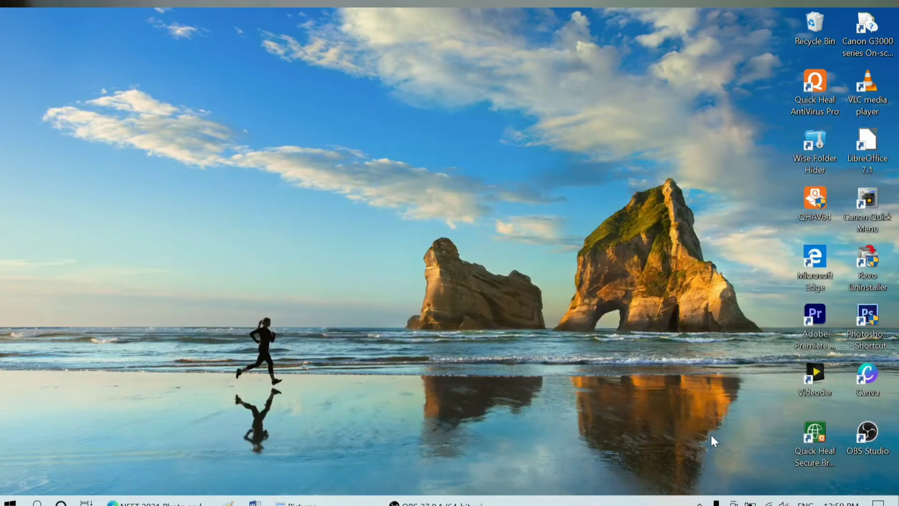
Step: Open Canva maximised and show the Create a design menu of design types
{"action": "left_click", "coordinate": [876, 388]}
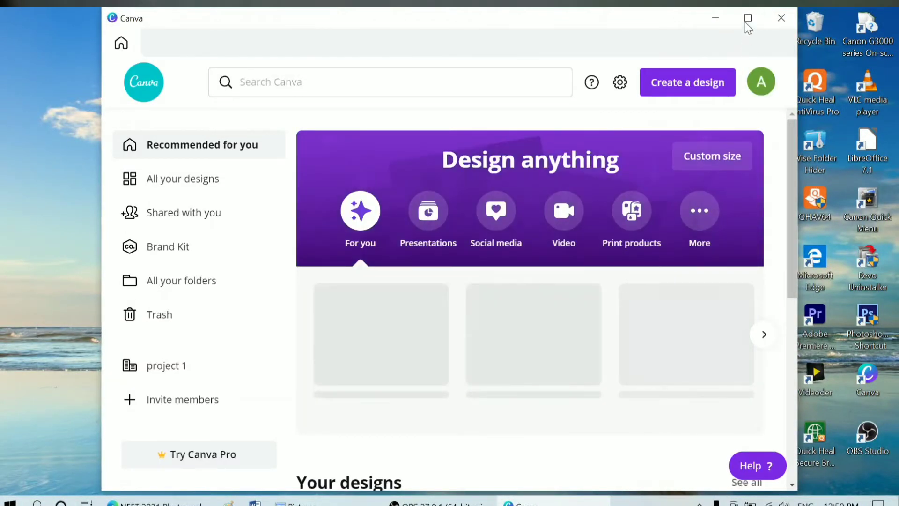
{"action": "left_click", "coordinate": [747, 19]}
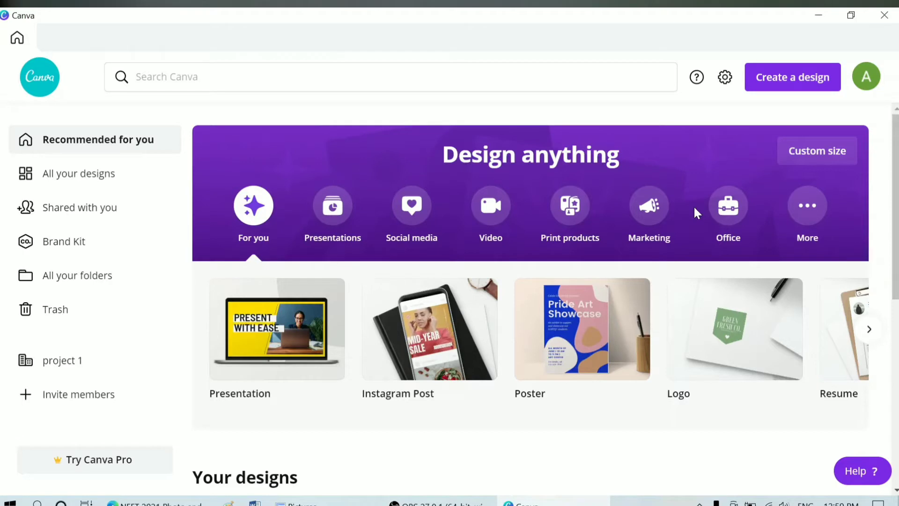
{"action": "left_click", "coordinate": [799, 89]}
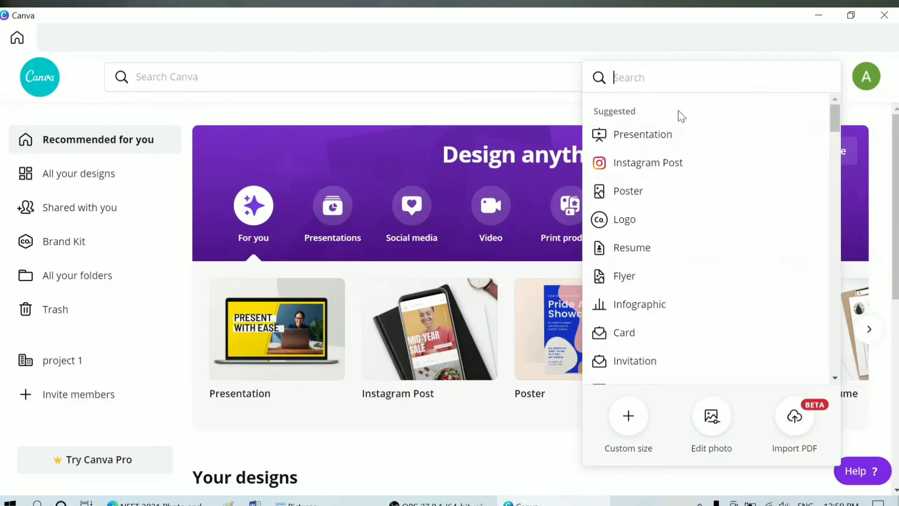
Step: Enter a custom size of width 2.5 and height 3.5, switching the units from px to cm
{"action": "left_click", "coordinate": [640, 419]}
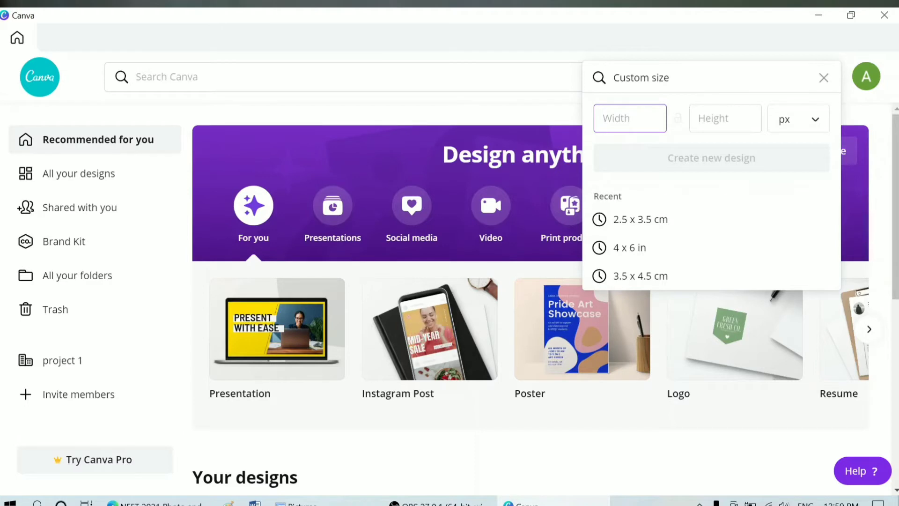
{"action": "type", "text": "2."}
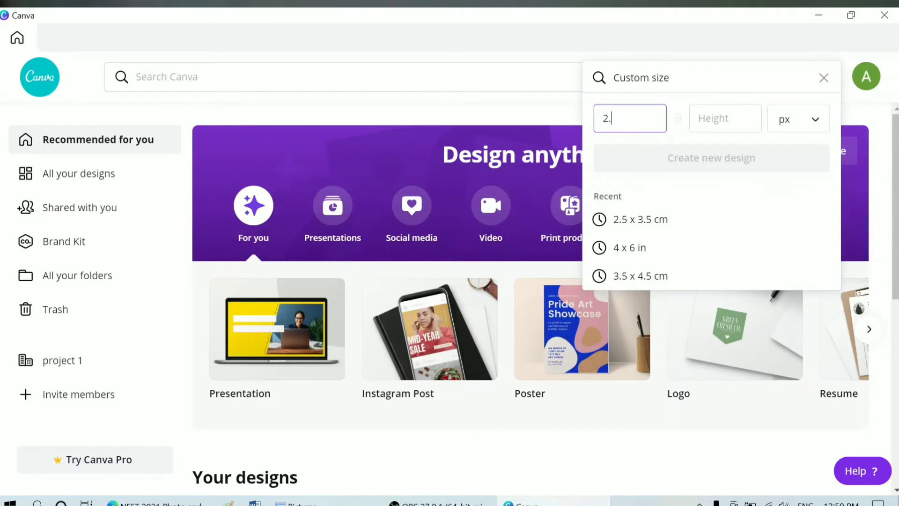
{"action": "type", "text": "5"}
{"action": "key", "text": "Tab"}
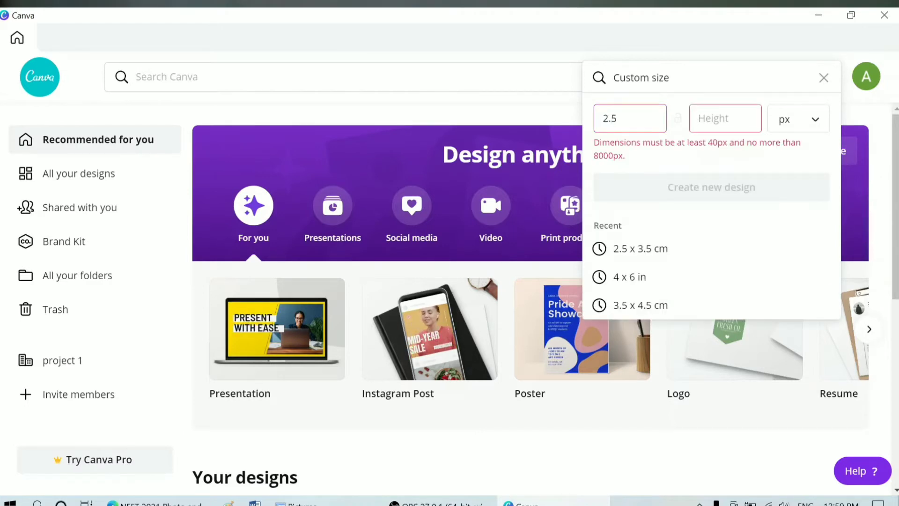
{"action": "type", "text": "3.5"}
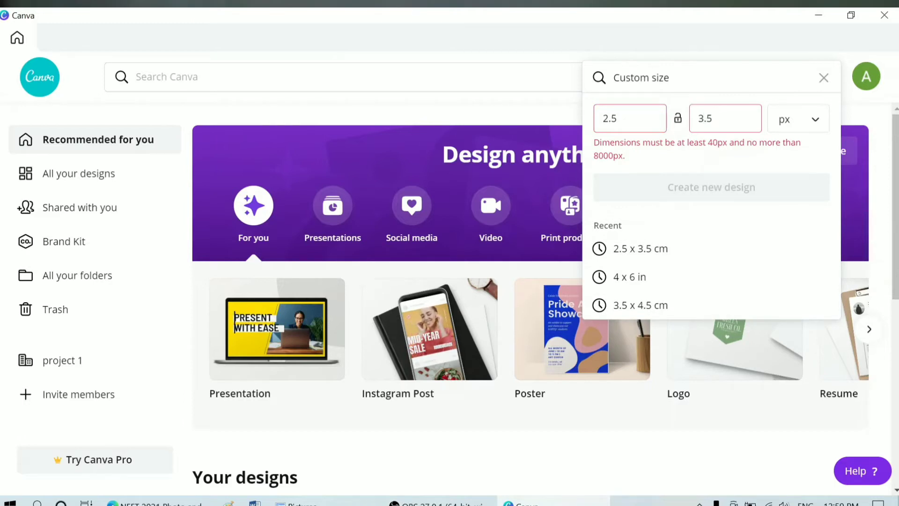
{"action": "left_click", "coordinate": [814, 121]}
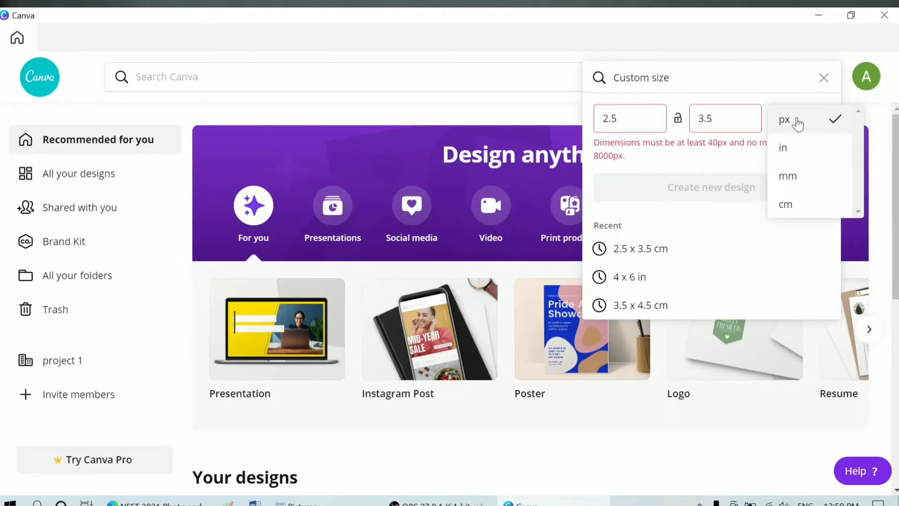
{"action": "left_click", "coordinate": [797, 206]}
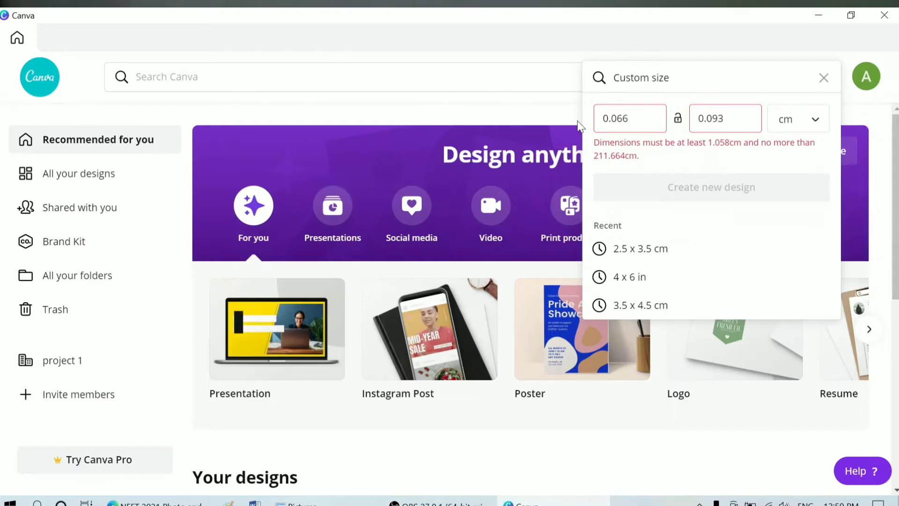
{"action": "key", "text": "BackSpace"}
{"action": "key", "text": "BackSpace"}
{"action": "key", "text": "BackSpace"}
{"action": "key", "text": "BackSpace"}
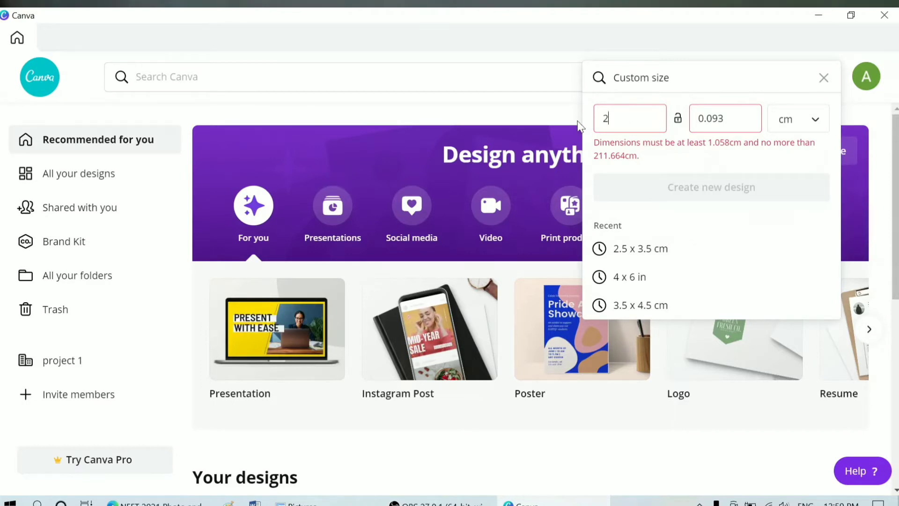
{"action": "type", "text": "2.5"}
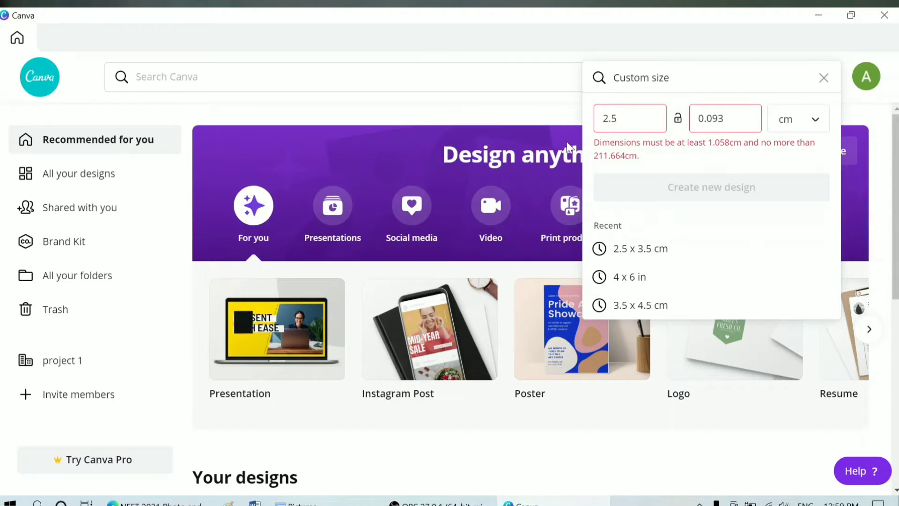
{"action": "key", "text": "Tab"}
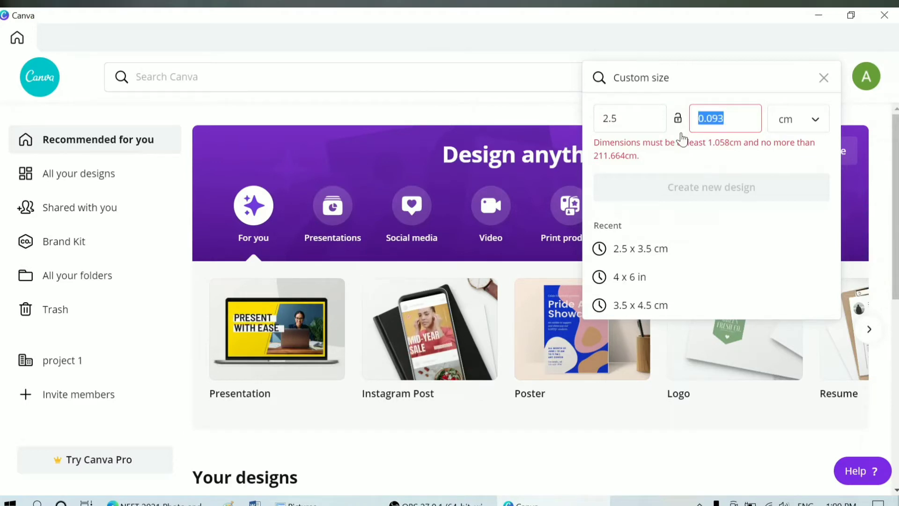
{"action": "type", "text": "3.5"}
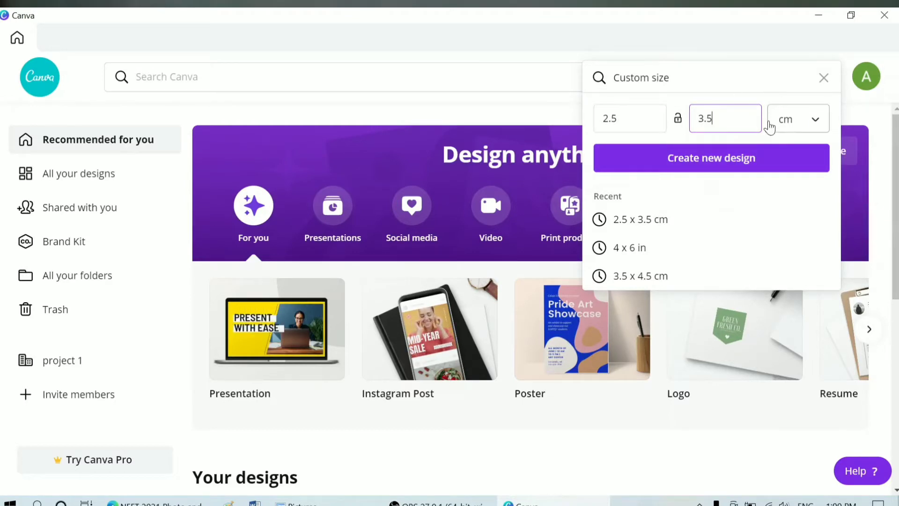
Step: Create the blank 2.5 × 3.5 cm design, zoom out slightly, and show the Uploads panel
{"action": "left_click", "coordinate": [731, 166]}
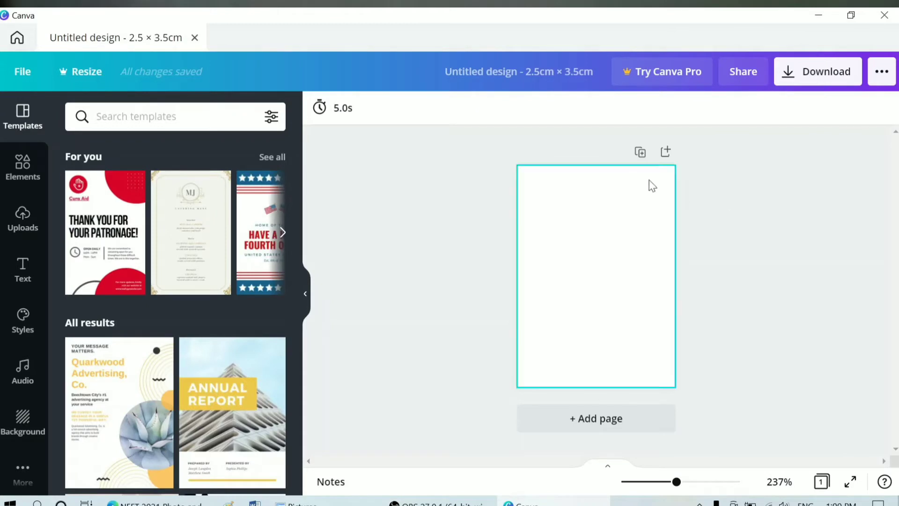
{"action": "mouse_move", "coordinate": [680, 488]}
{"action": "left_mouse_down"}
{"action": "mouse_move", "coordinate": [631, 490]}
{"action": "mouse_move", "coordinate": [669, 490]}
{"action": "left_mouse_up"}
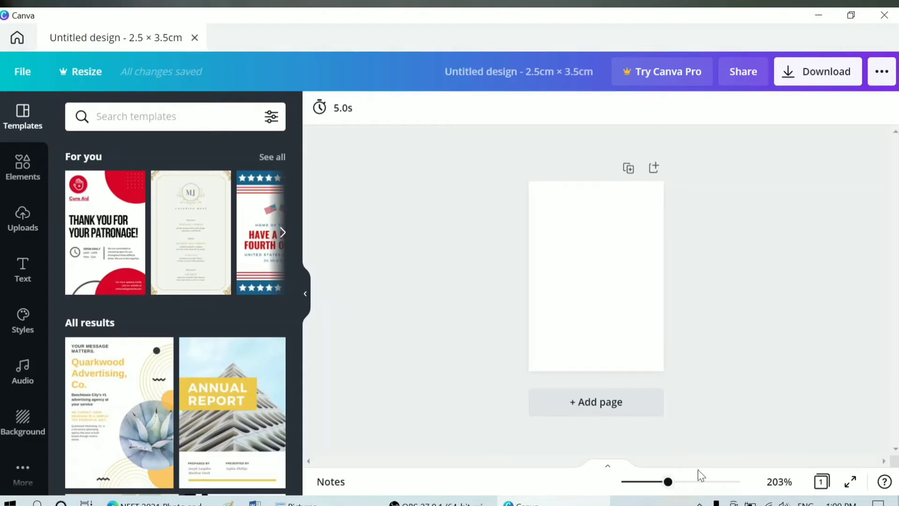
{"action": "left_click", "coordinate": [21, 217]}
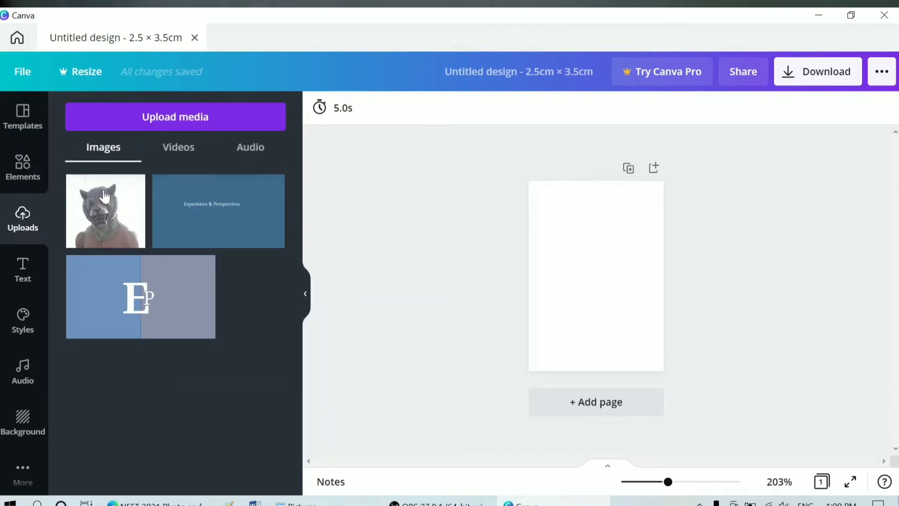
Step: Move the old tiger-mask upload to the trash
{"action": "left_click_drag", "start_coordinate": [108, 230], "coordinate": [154, 215]}
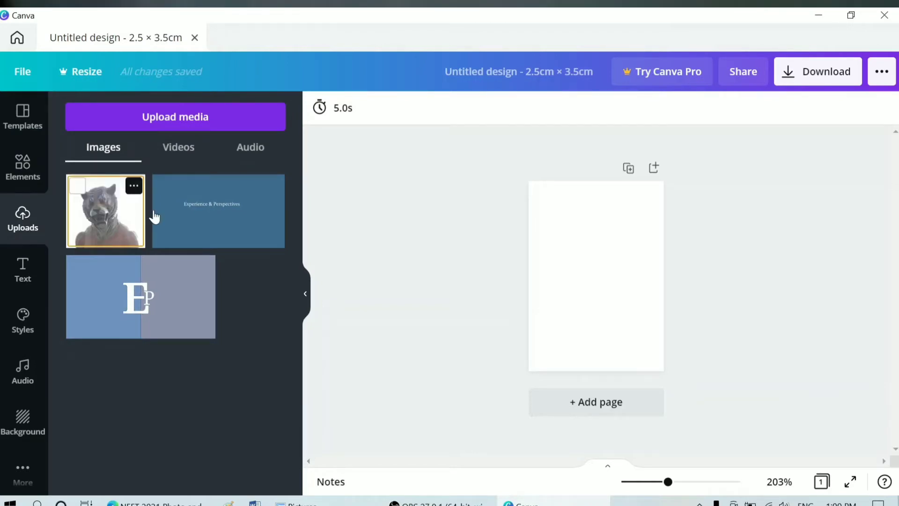
{"action": "left_click", "coordinate": [134, 185]}
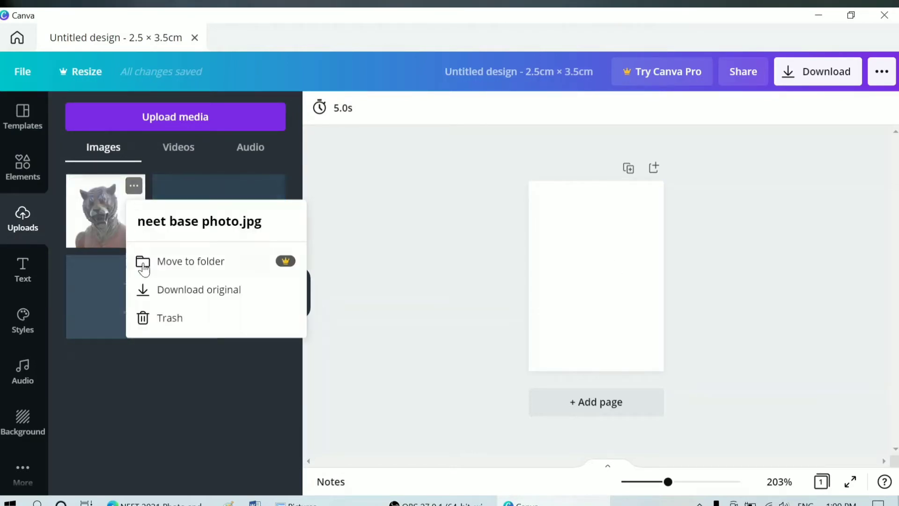
{"action": "left_click", "coordinate": [186, 322]}
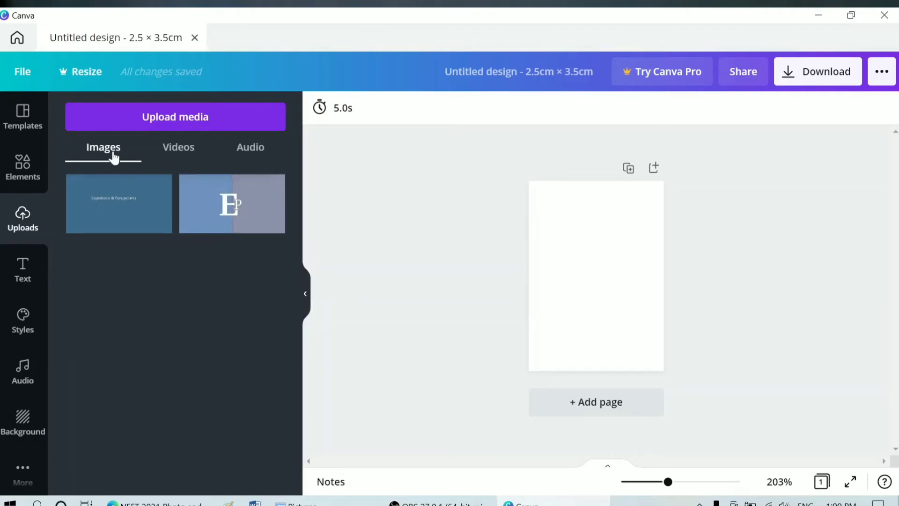
Step: Upload the base neet photo from the Pictures folder
{"action": "left_click", "coordinate": [212, 121]}
{"action": "scroll", "coordinate": [274, 183], "scroll_direction": "down", "scroll_amount": 4}
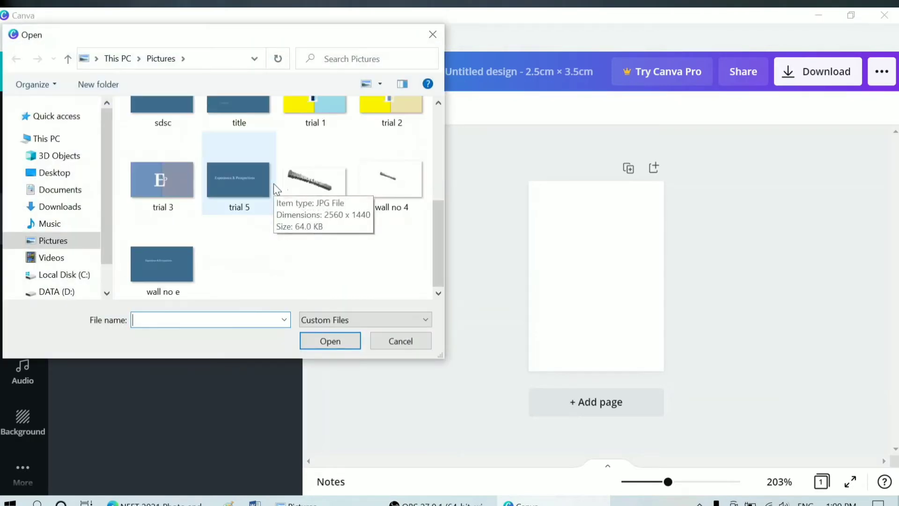
{"action": "scroll", "coordinate": [274, 183], "scroll_direction": "up", "scroll_amount": 2}
{"action": "left_click", "coordinate": [156, 173]}
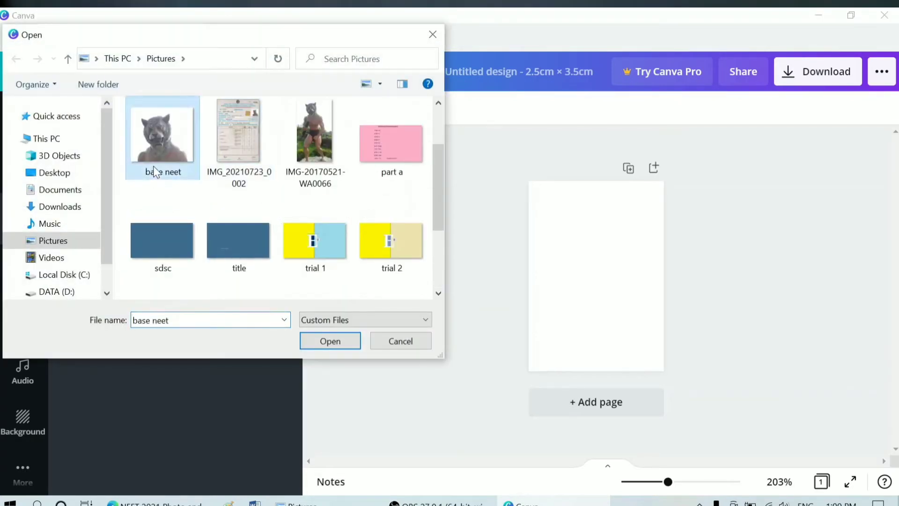
{"action": "left_click", "coordinate": [330, 341]}
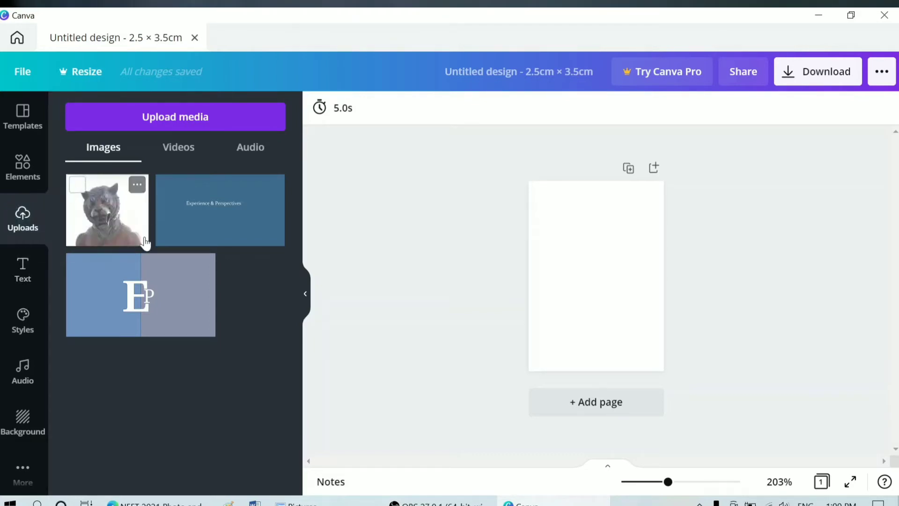
Step: Add the base neet photo to the page, enlarge it to full page width and centre it
{"action": "left_click", "coordinate": [117, 227]}
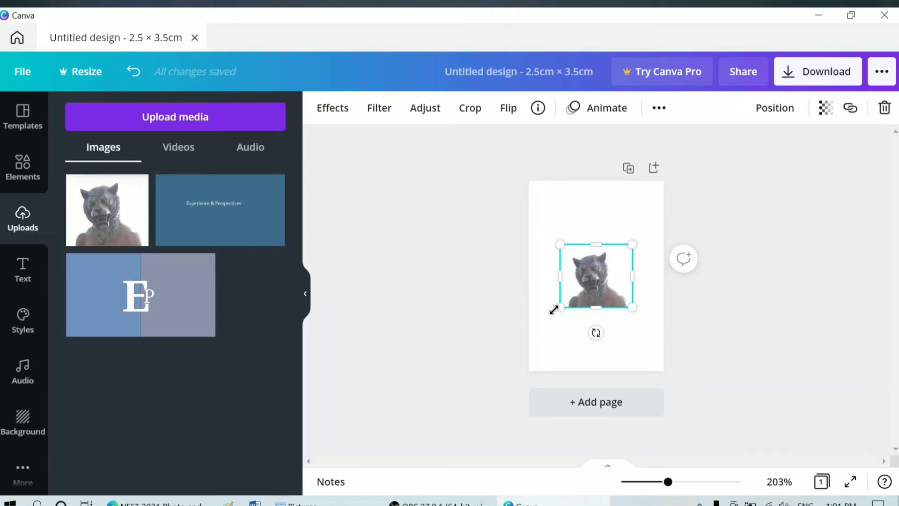
{"action": "left_click_drag", "start_coordinate": [554, 313], "coordinate": [522, 323]}
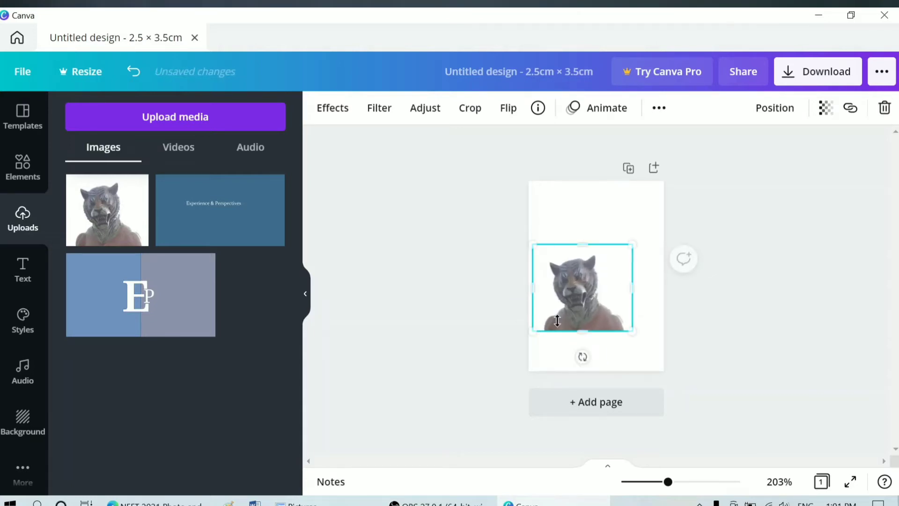
{"action": "left_click_drag", "start_coordinate": [633, 245], "coordinate": [612, 261]}
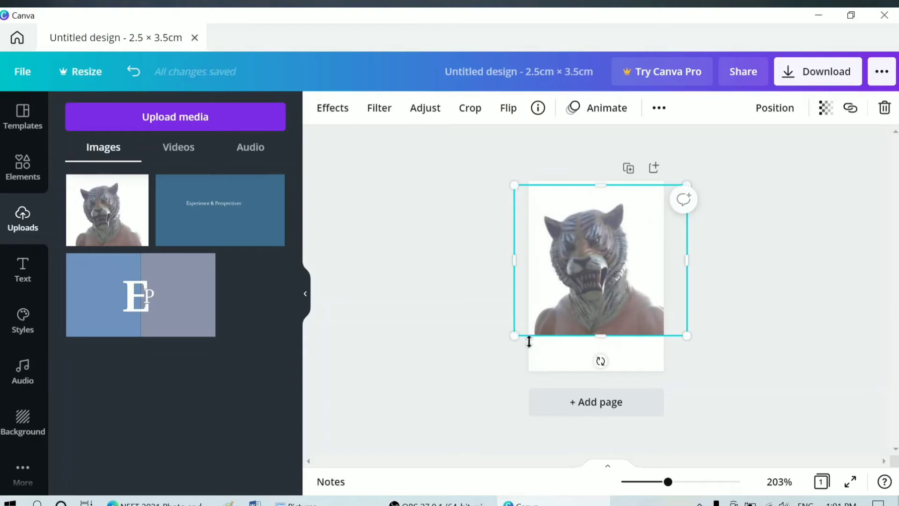
{"action": "left_click_drag", "start_coordinate": [518, 336], "coordinate": [508, 345]}
{"action": "left_click_drag", "start_coordinate": [593, 281], "coordinate": [584, 279]}
{"action": "left_click", "coordinate": [732, 277]}
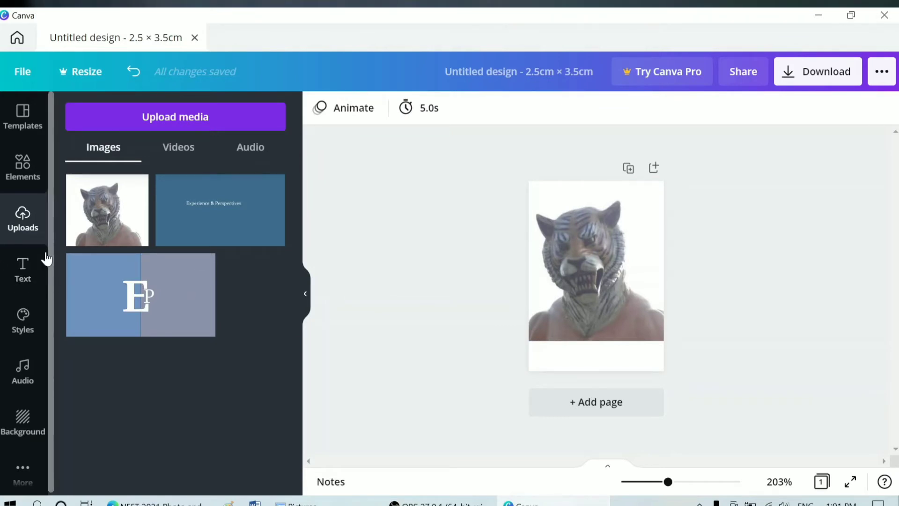
Step: Add a subheading text box to the page and enlarge it to size 6.2
{"action": "left_click", "coordinate": [7, 280]}
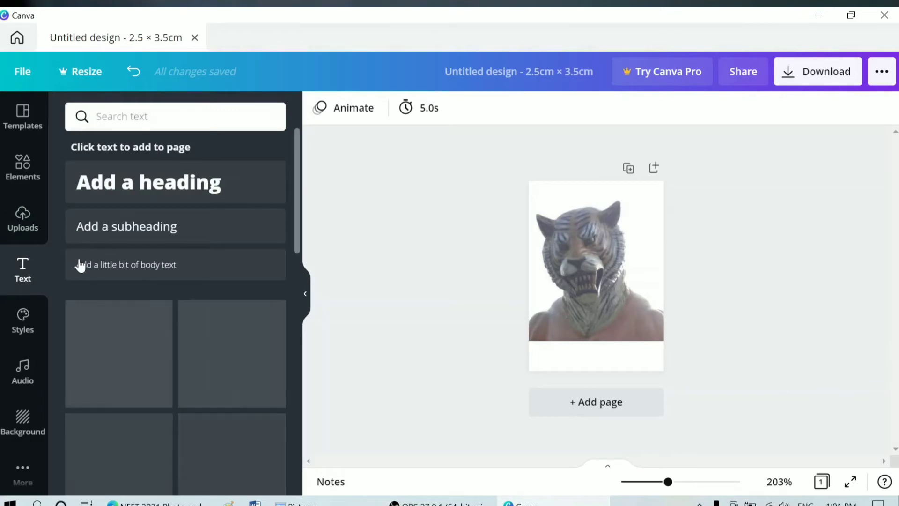
{"action": "left_click", "coordinate": [160, 231]}
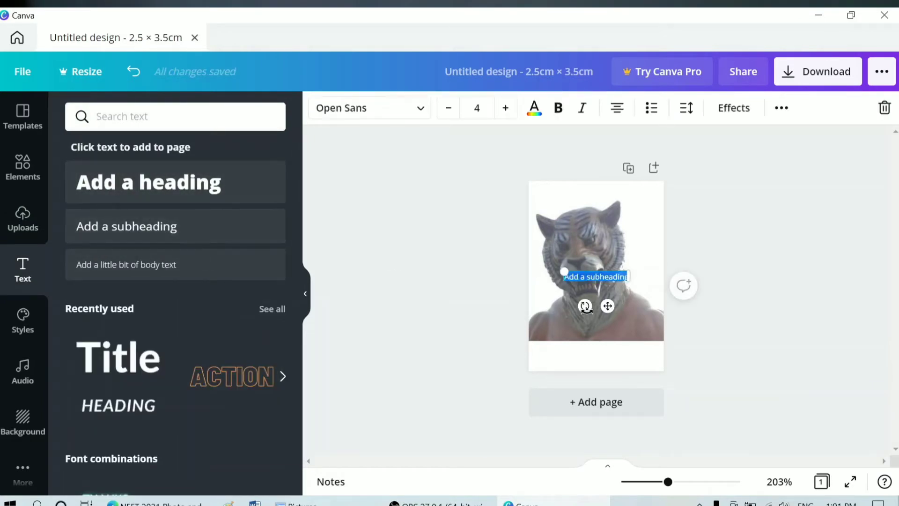
{"action": "left_click_drag", "start_coordinate": [629, 276], "coordinate": [663, 295]}
Step: Replace the placeholder with the person's full name, widened to fit one line
{"action": "left_click", "coordinate": [640, 280]}
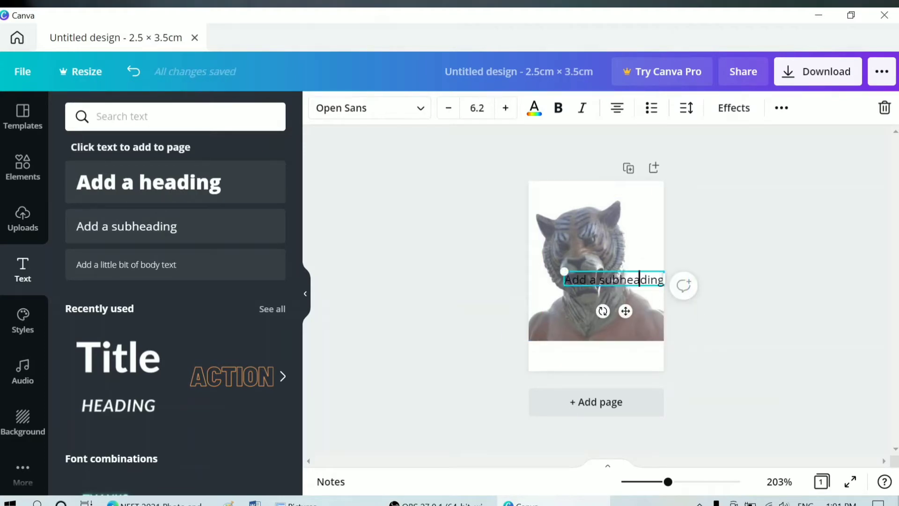
{"action": "key", "text": "BackSpace"}
{"action": "key", "text": "BackSpace"}
{"action": "key", "text": "BackSpace"}
{"action": "key", "text": "BackSpace"}
{"action": "key", "text": "BackSpace"}
{"action": "key", "text": "BackSpace"}
{"action": "key", "text": "BackSpace"}
{"action": "key", "text": "BackSpace"}
{"action": "key", "text": "BackSpace"}
{"action": "key", "text": "BackSpace"}
{"action": "key", "text": "BackSpace"}
{"action": "key", "text": "BackSpace"}
{"action": "key", "text": "BackSpace"}
{"action": "key", "text": "BackSpace"}
{"action": "key", "text": "BackSpace"}
{"action": "key", "text": "BackSpace"}
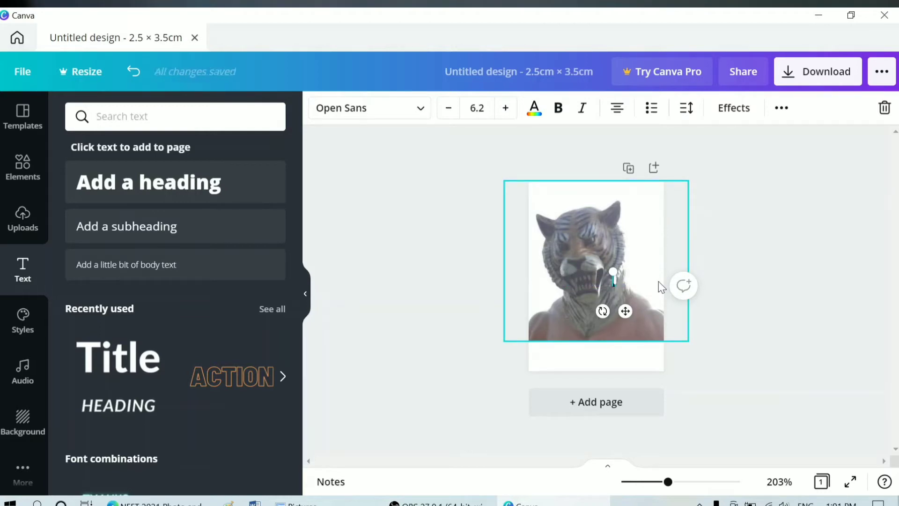
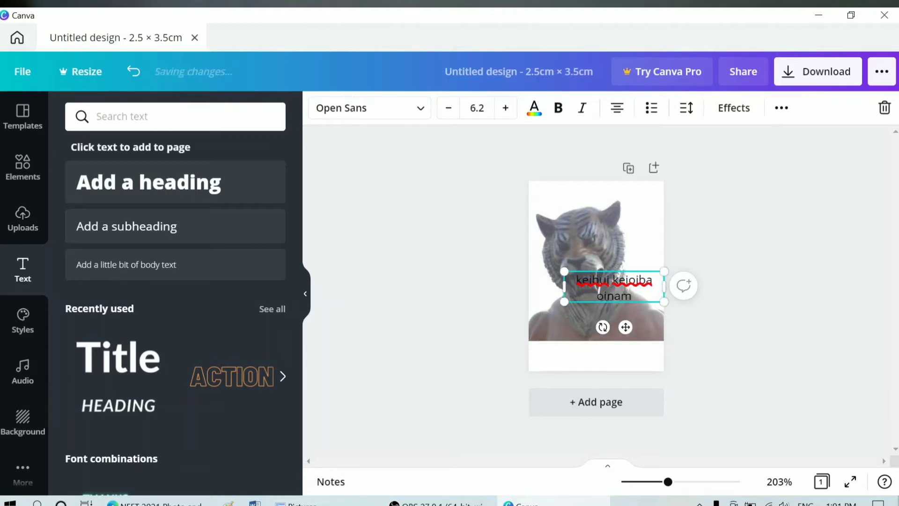
{"action": "left_click_drag", "start_coordinate": [563, 286], "coordinate": [528, 283]}
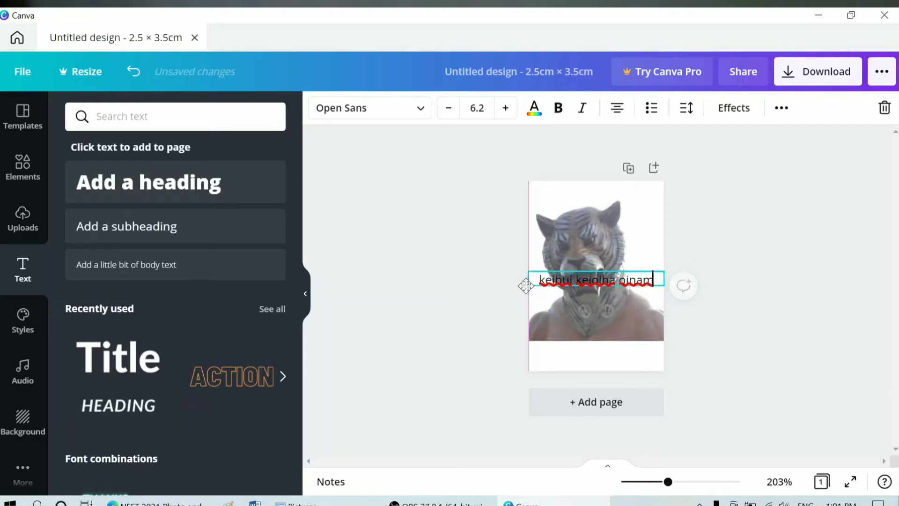
{"action": "left_click", "coordinate": [295, 502]}
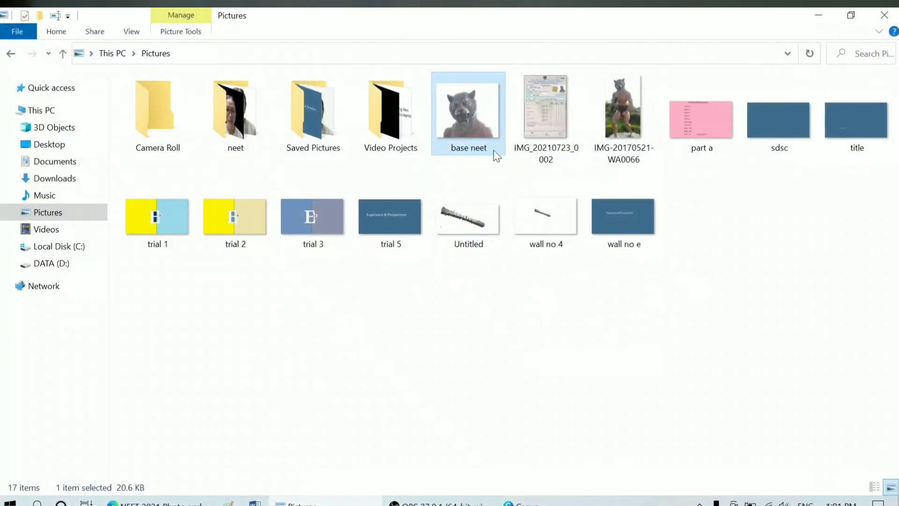
Step: View certificate scan IMG_20210723_0002 in Photos to check the name, then return to Canva
{"action": "double_click", "coordinate": [533, 118]}
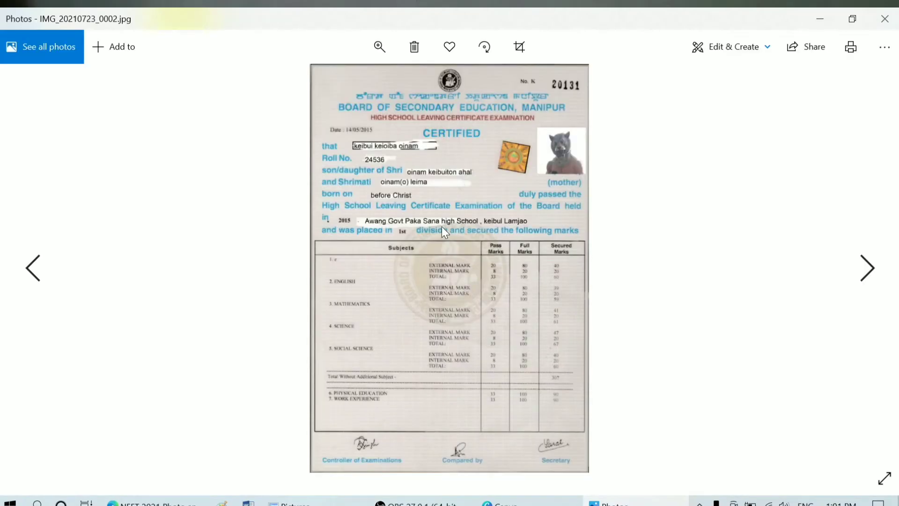
{"action": "scroll", "coordinate": [443, 232], "scroll_direction": "up", "scroll_amount": 3}
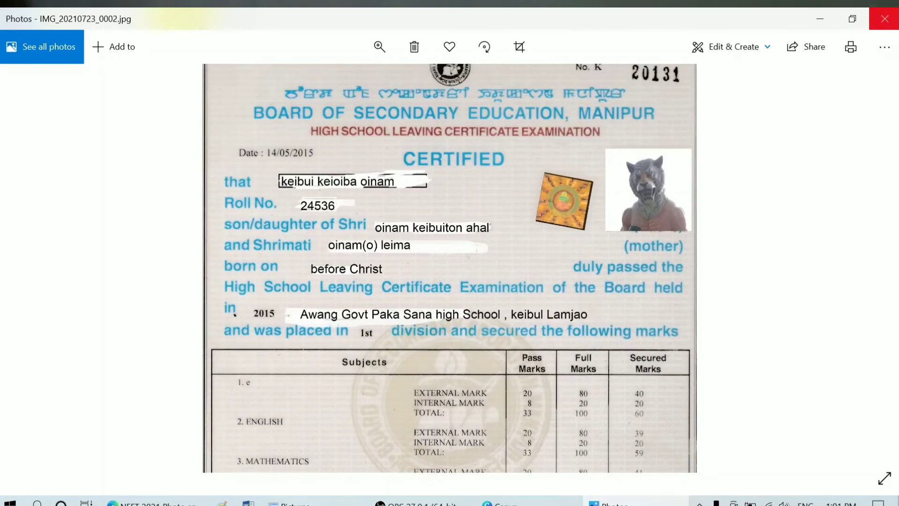
{"action": "left_click", "coordinate": [885, 19]}
{"action": "left_click", "coordinate": [436, 502]}
{"action": "left_click", "coordinate": [520, 503]}
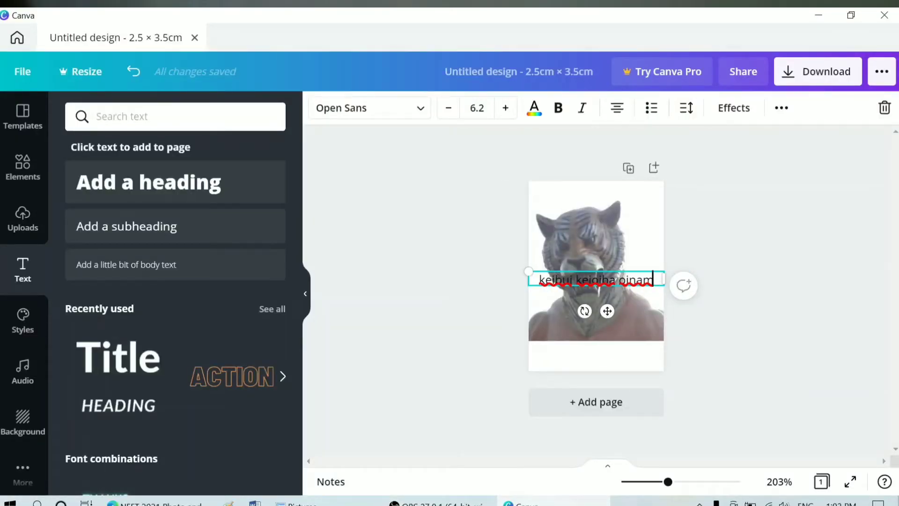
Step: Add 24-07-2021 as a second line beneath the name in the caption
{"action": "key", "text": "Return"}
{"action": "type", "text": "24"}
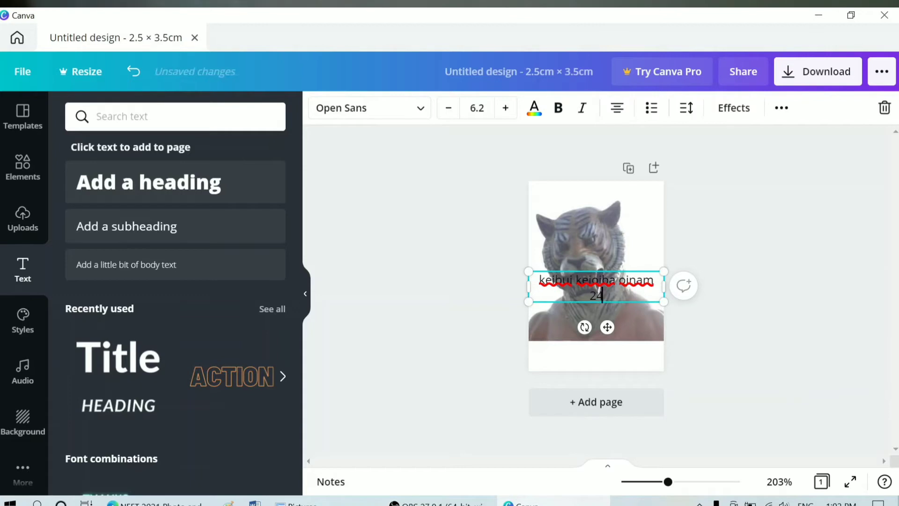
{"action": "type", "text": "-07"}
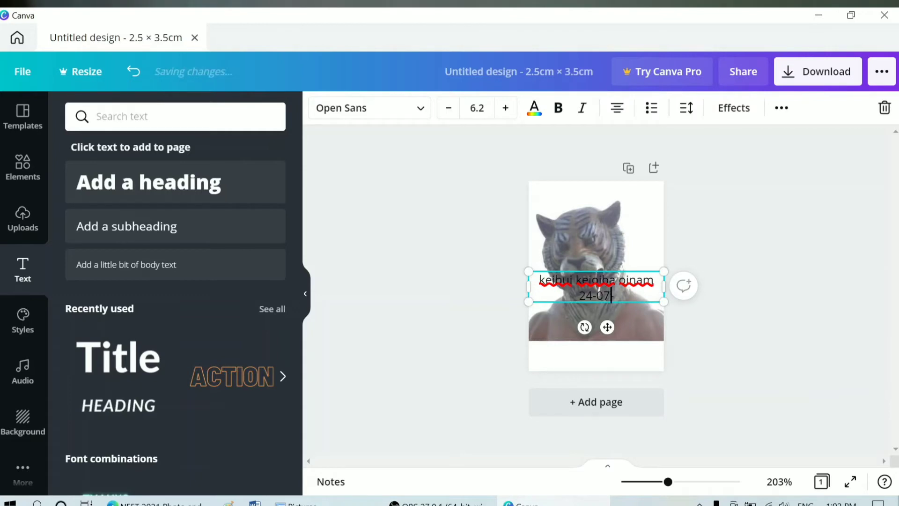
{"action": "type", "text": "-2021"}
{"action": "left_click", "coordinate": [758, 277]}
Step: Move the name-and-date caption down to the page bottom, below the photo
{"action": "left_click", "coordinate": [617, 302]}
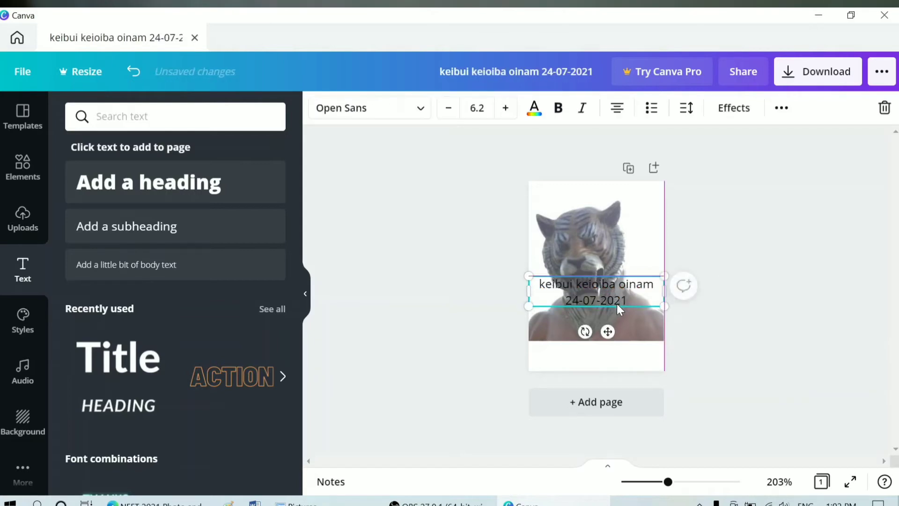
{"action": "left_click_drag", "start_coordinate": [617, 303], "coordinate": [615, 354]}
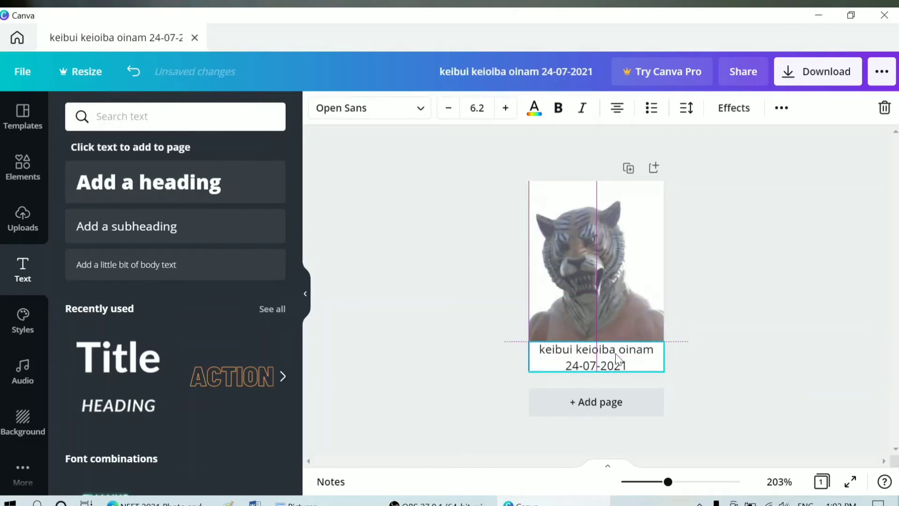
{"action": "left_click", "coordinate": [718, 309]}
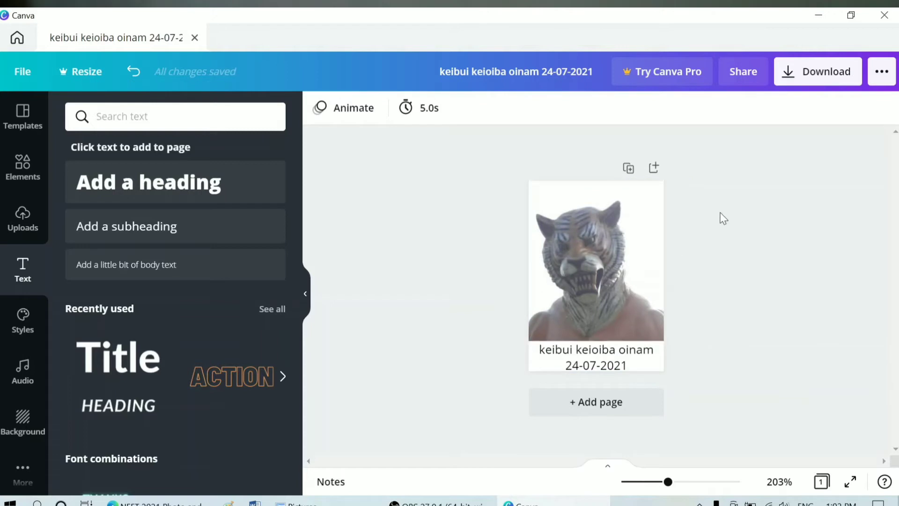
Step: Export the design as a PNG named 'passport' in Pictures and dismiss the completion message
{"action": "left_click", "coordinate": [832, 85]}
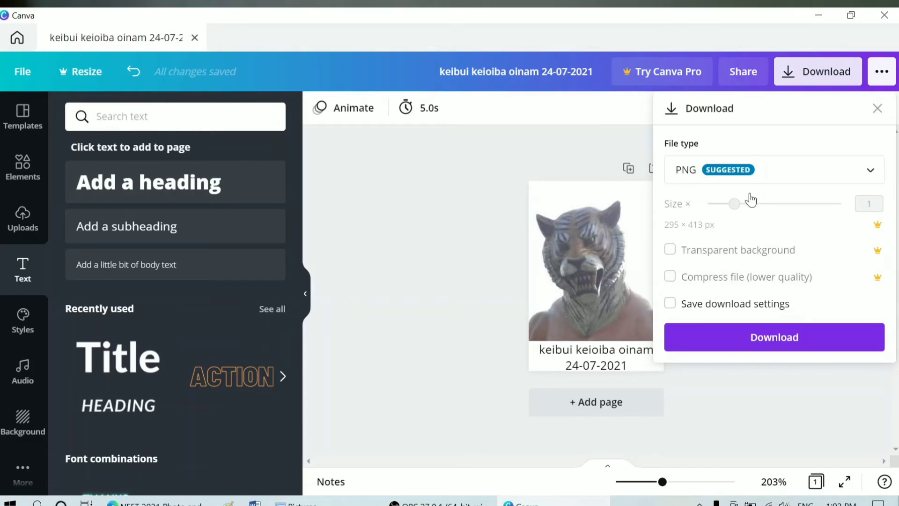
{"action": "left_click", "coordinate": [715, 337]}
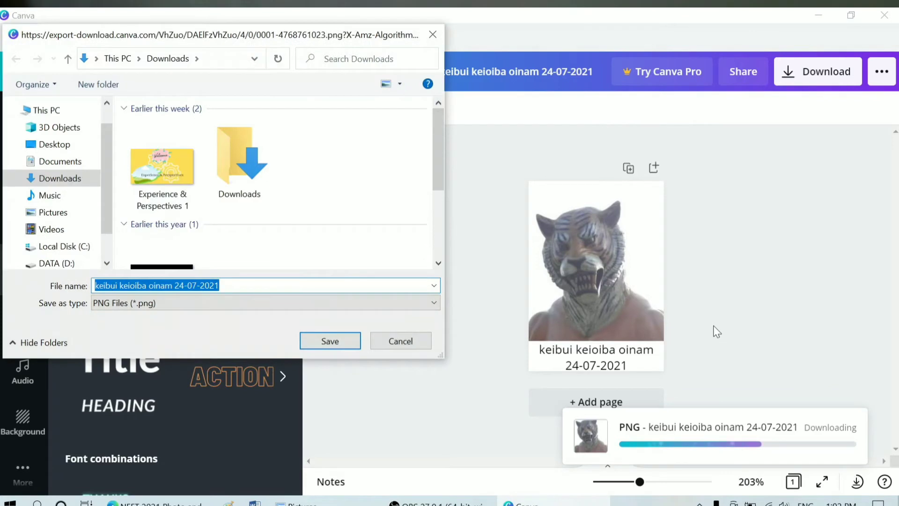
{"action": "left_click", "coordinate": [55, 213]}
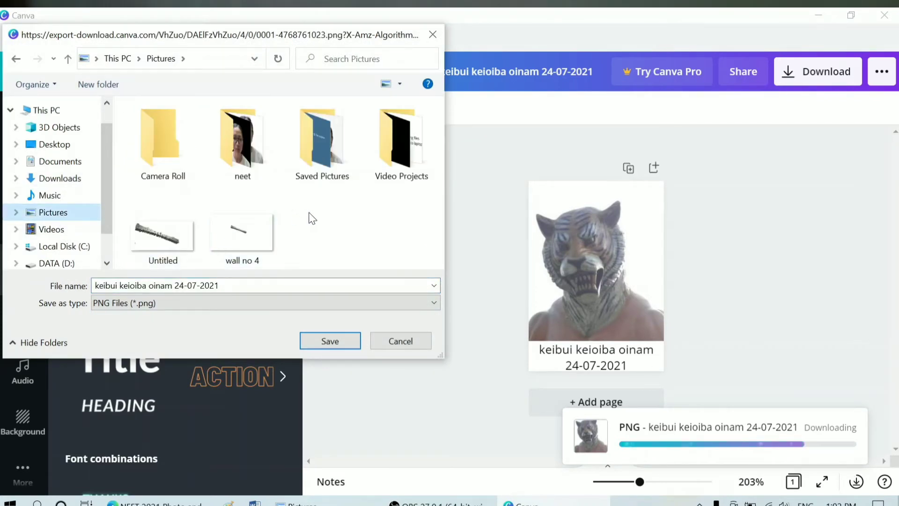
{"action": "left_click", "coordinate": [325, 219]}
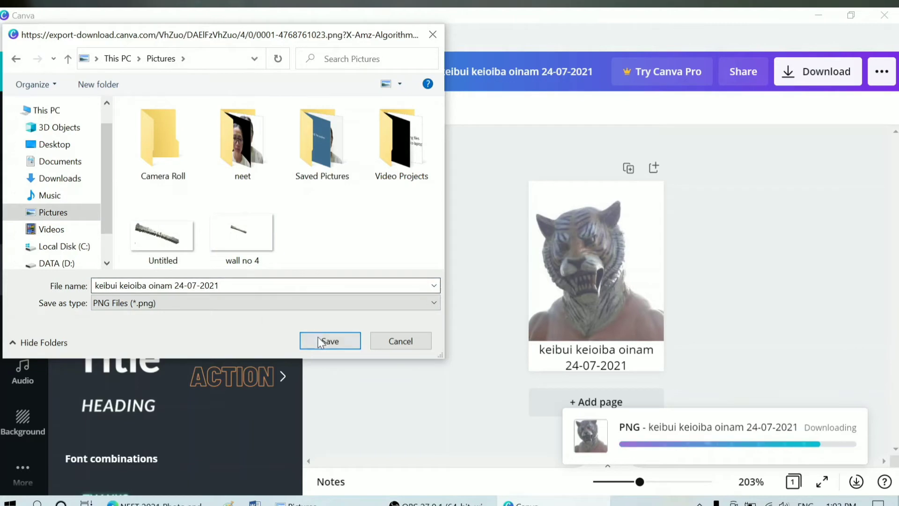
{"action": "left_click_drag", "start_coordinate": [220, 287], "coordinate": [56, 292]}
{"action": "type", "text": "passport"}
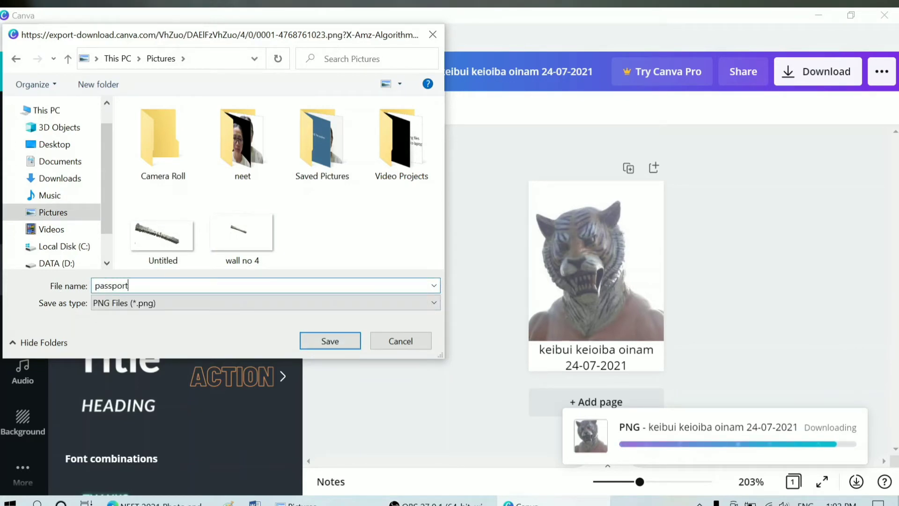
{"action": "key", "text": "Return"}
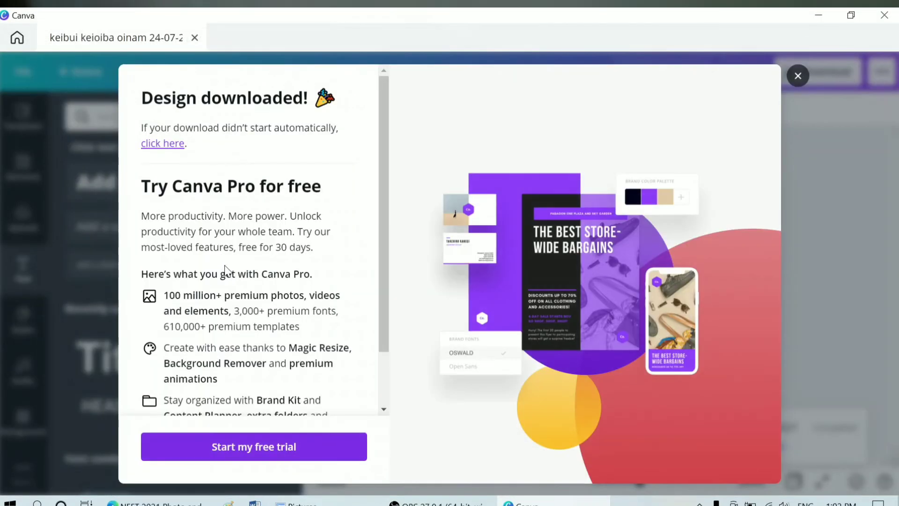
{"action": "left_click", "coordinate": [798, 75]}
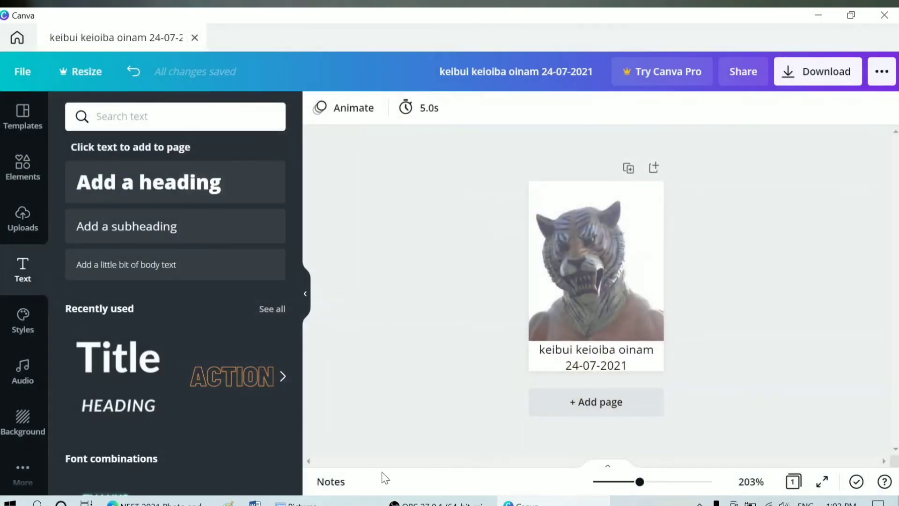
Step: Refresh the Pictures folder in File Explorer so the new passport image appears
{"action": "left_click", "coordinate": [350, 500]}
{"action": "right_click", "coordinate": [353, 154]}
{"action": "left_click", "coordinate": [421, 206]}
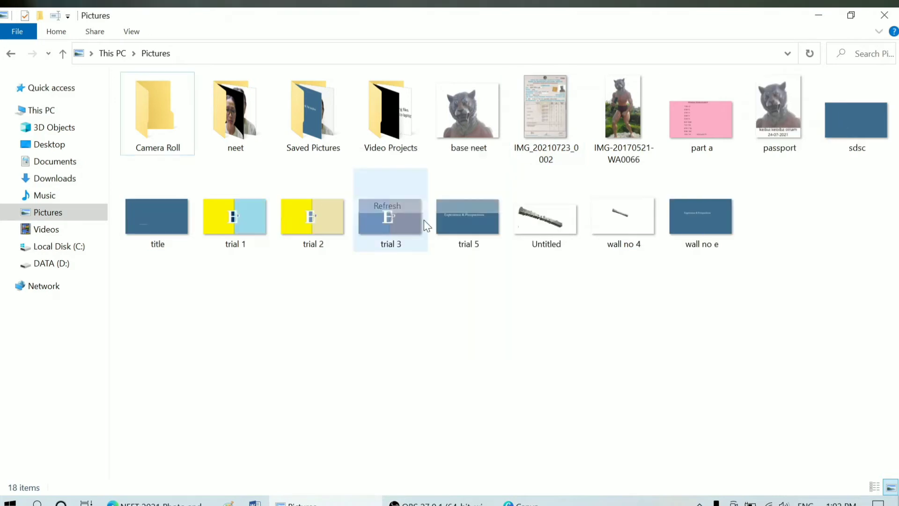
Step: View passport.png in Photos, then close it and return to the Canva design
{"action": "left_click", "coordinate": [780, 145]}
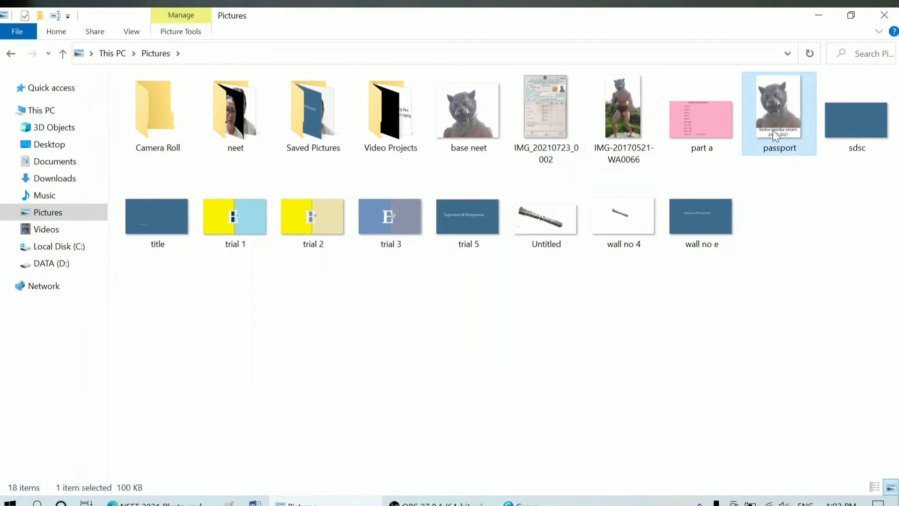
{"action": "left_click", "coordinate": [796, 202]}
{"action": "mouse_move", "coordinate": [779, 133]}
{"action": "left_mouse_down"}
{"action": "mouse_move", "coordinate": [704, 272]}
{"action": "mouse_move", "coordinate": [468, 300]}
{"action": "mouse_move", "coordinate": [777, 150]}
{"action": "left_mouse_up"}
{"action": "double_click", "coordinate": [783, 146]}
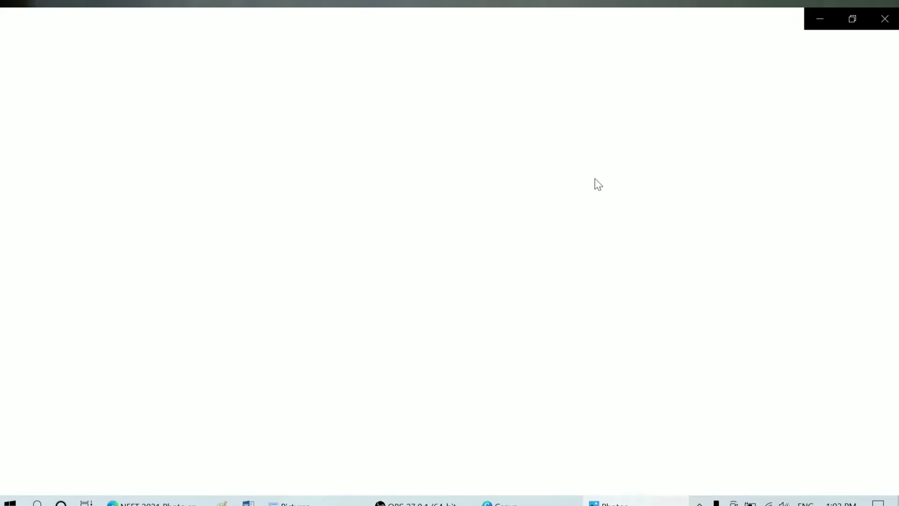
{"action": "left_click", "coordinate": [886, 18]}
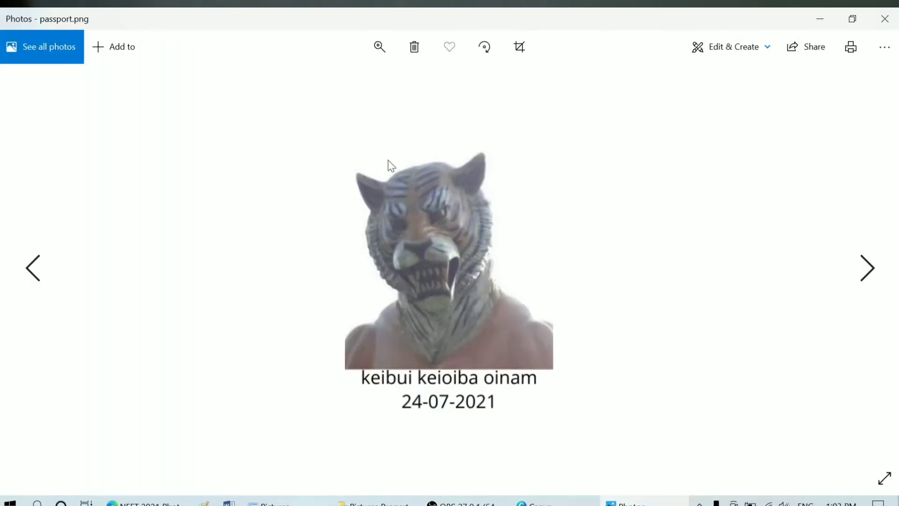
{"action": "left_click", "coordinate": [887, 19]}
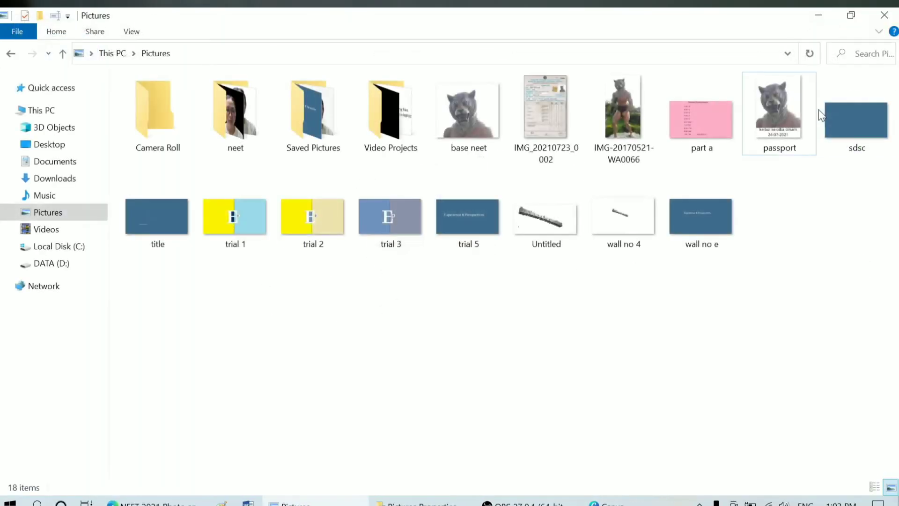
{"action": "left_click", "coordinate": [606, 503]}
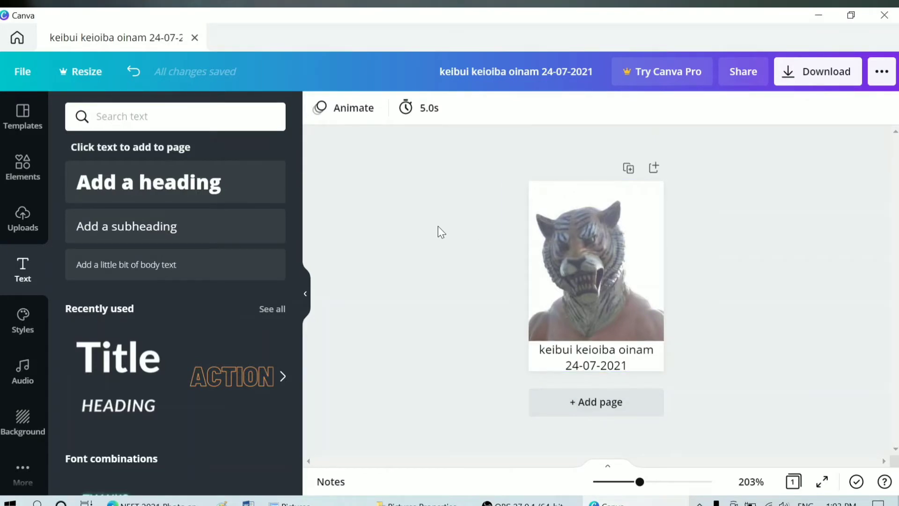
Step: Create a new custom-size design measuring 4 × 6 inches
{"action": "left_click", "coordinate": [24, 75]}
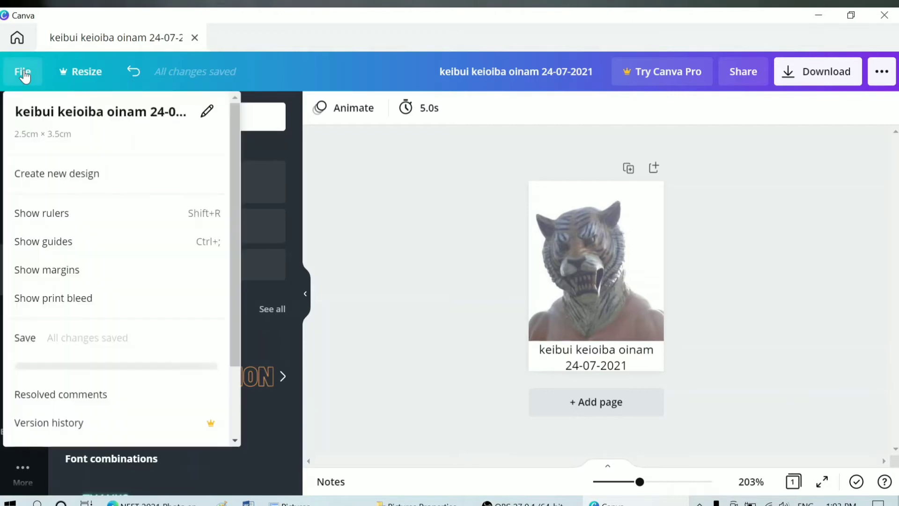
{"action": "left_click", "coordinate": [66, 173]}
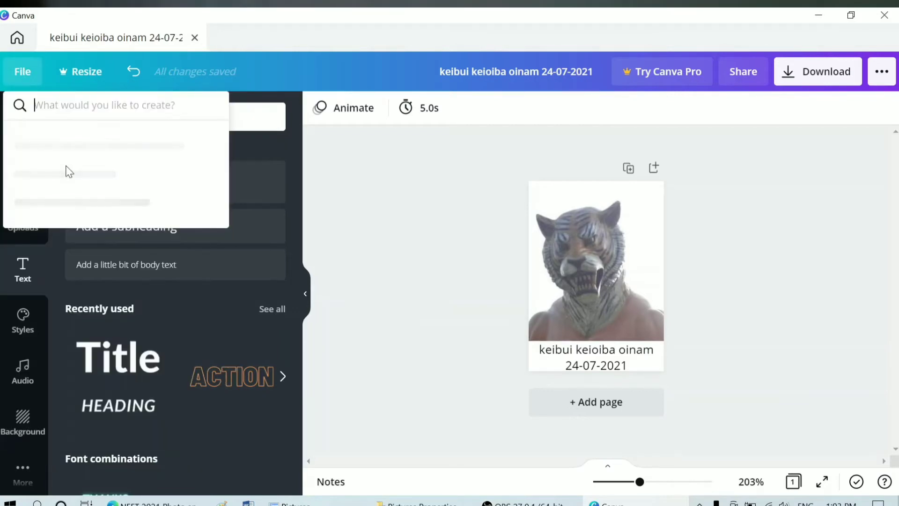
{"action": "left_click", "coordinate": [61, 141]}
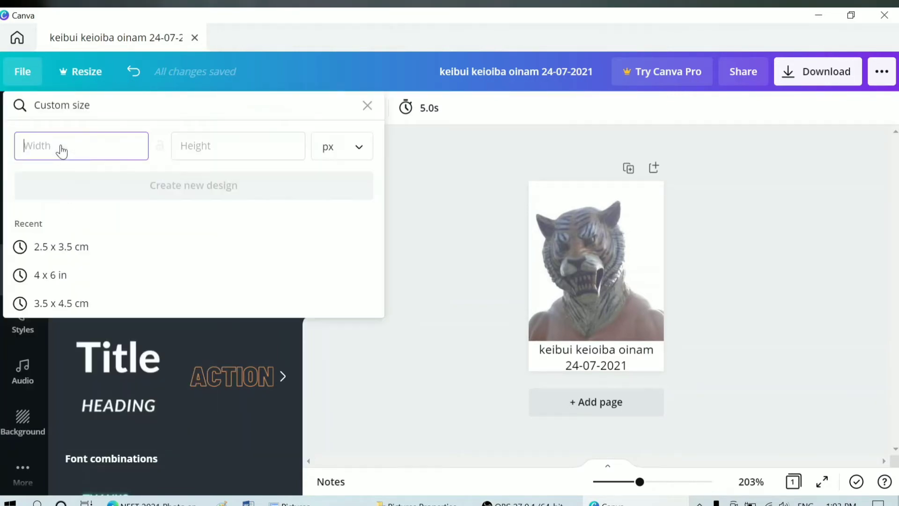
{"action": "left_click", "coordinate": [328, 147]}
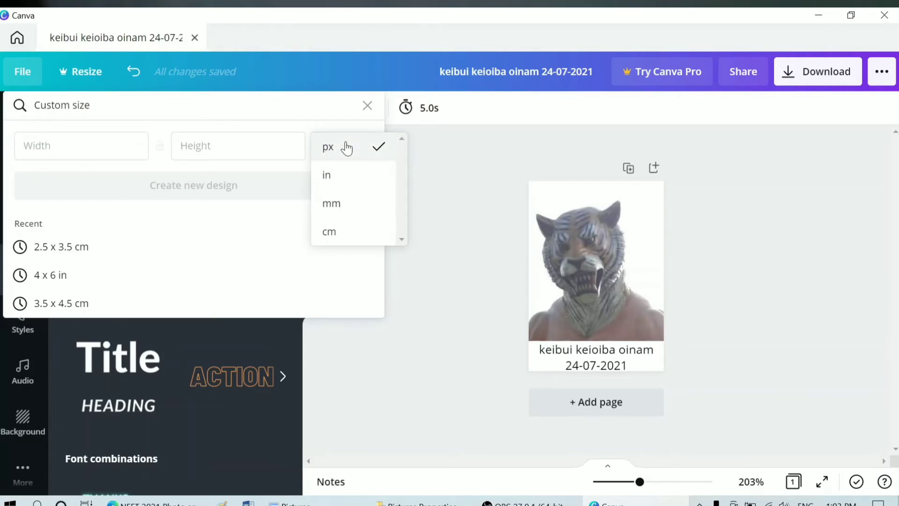
{"action": "left_click", "coordinate": [350, 176]}
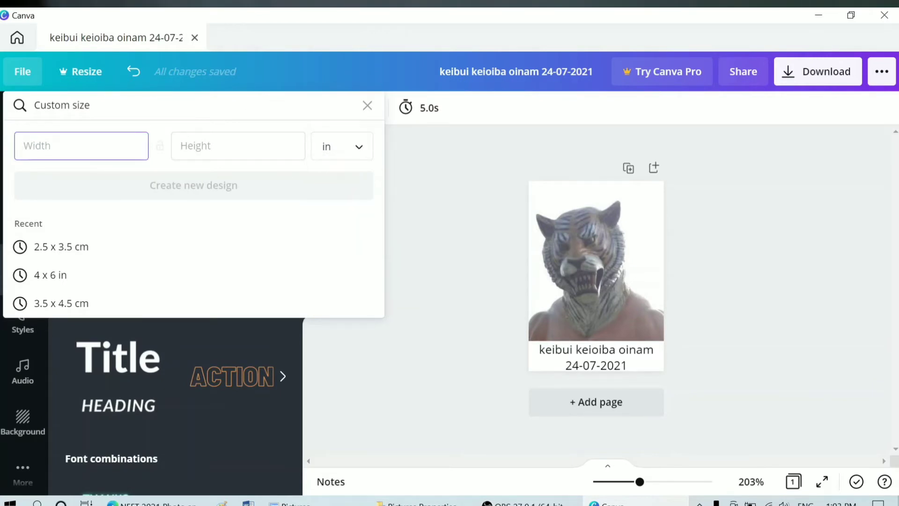
{"action": "type", "text": "4"}
{"action": "key", "text": "Tab"}
{"action": "type", "text": "6"}
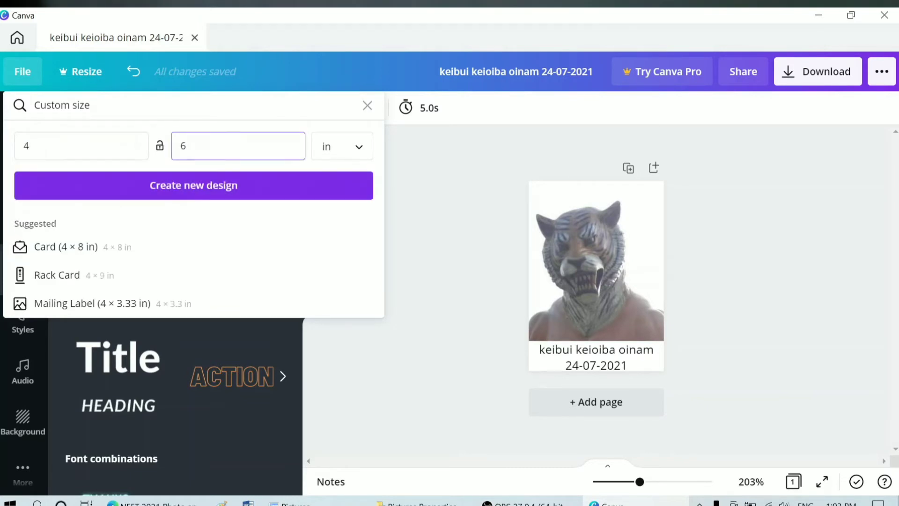
{"action": "left_click", "coordinate": [251, 195]}
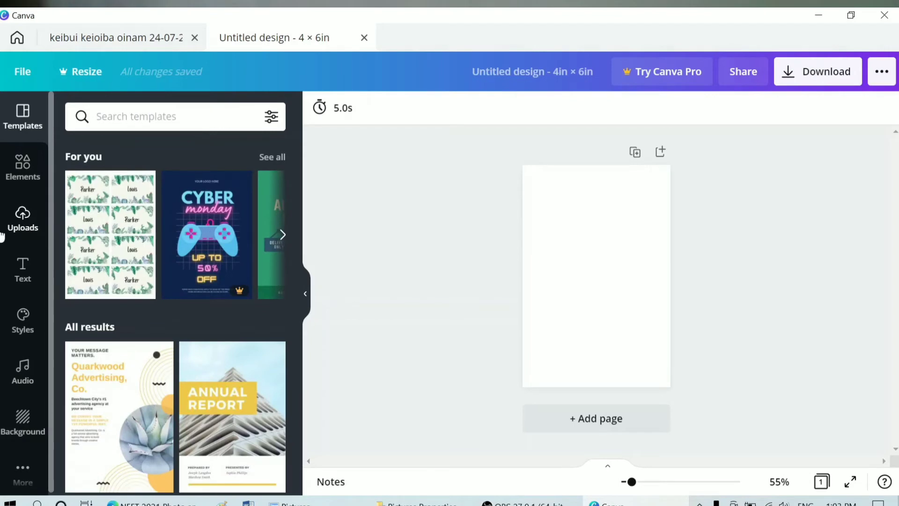
Step: Add the uploaded tiger-mask photo and enlarge it across the page width at the top
{"action": "left_click", "coordinate": [22, 217]}
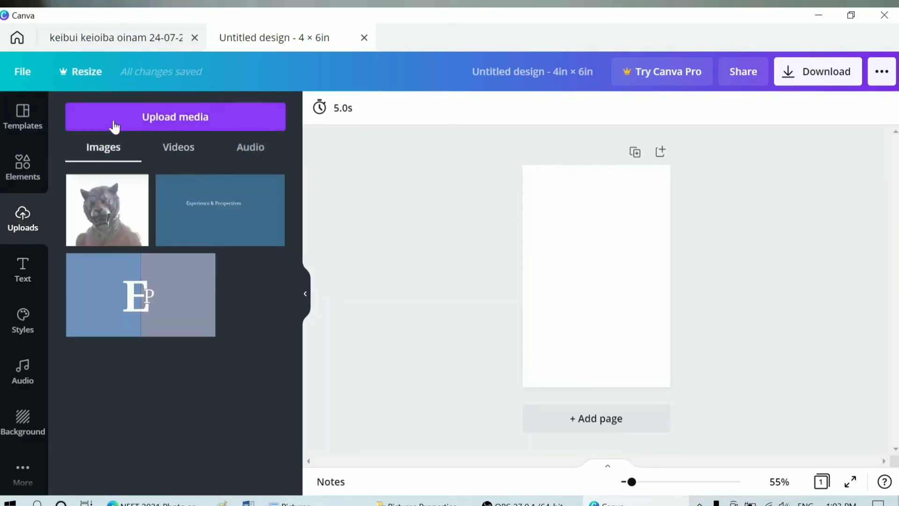
{"action": "left_click", "coordinate": [97, 208]}
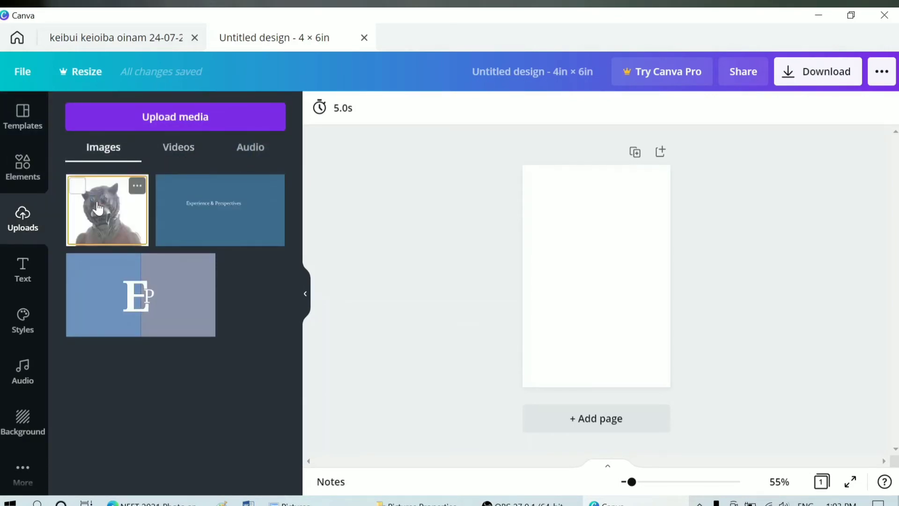
{"action": "left_click_drag", "start_coordinate": [560, 245], "coordinate": [520, 187]}
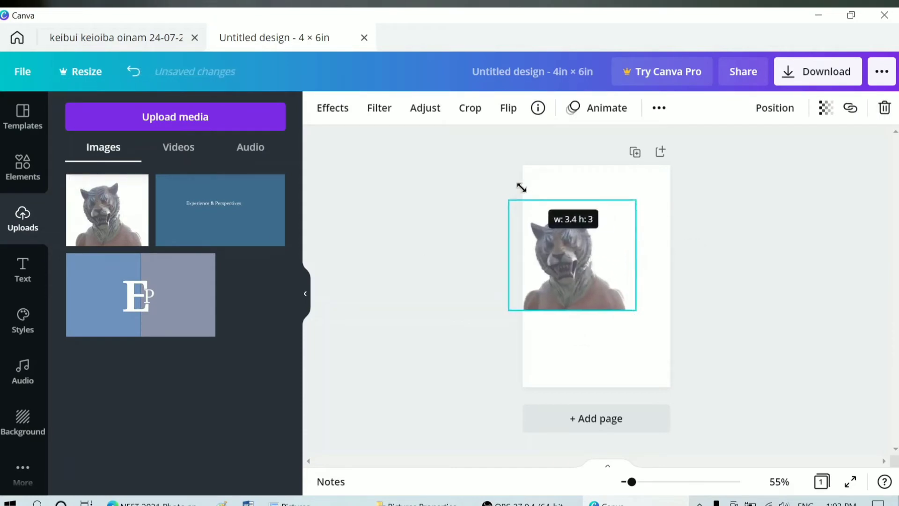
{"action": "left_click_drag", "start_coordinate": [625, 314], "coordinate": [618, 267]}
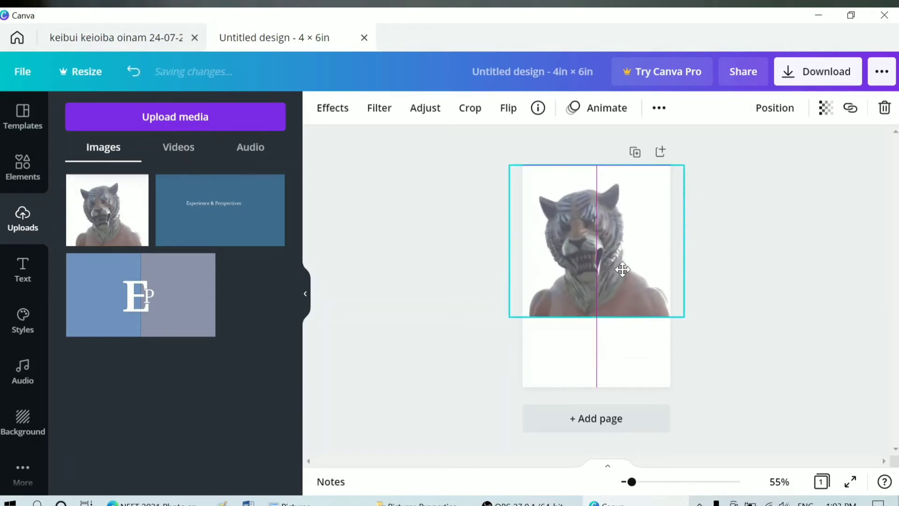
{"action": "left_click_drag", "start_coordinate": [685, 319], "coordinate": [702, 382]}
{"action": "mouse_move", "coordinate": [619, 297]}
{"action": "left_mouse_down"}
{"action": "mouse_move", "coordinate": [598, 295]}
{"action": "mouse_move", "coordinate": [606, 295]}
{"action": "left_mouse_up"}
{"action": "left_click", "coordinate": [749, 300]}
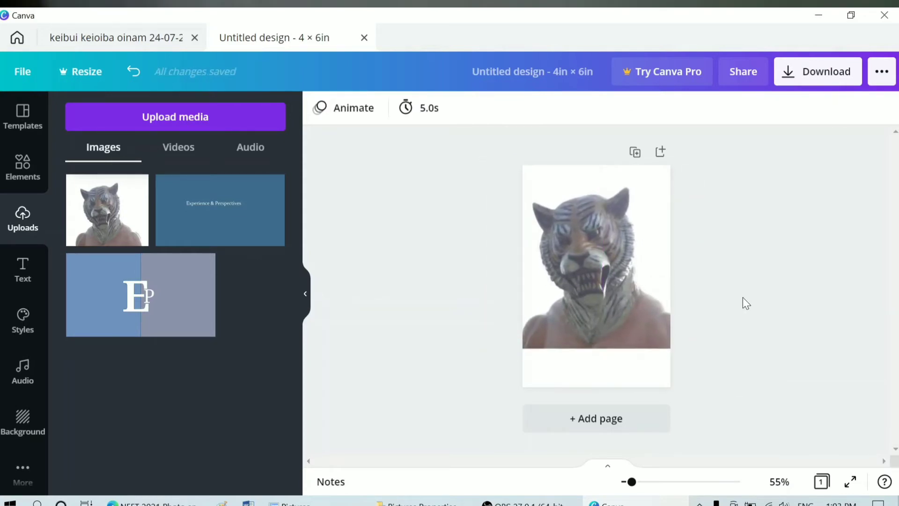
Step: Add a subheading text box containing the person's name and the date 24-07-2021
{"action": "left_click", "coordinate": [32, 267]}
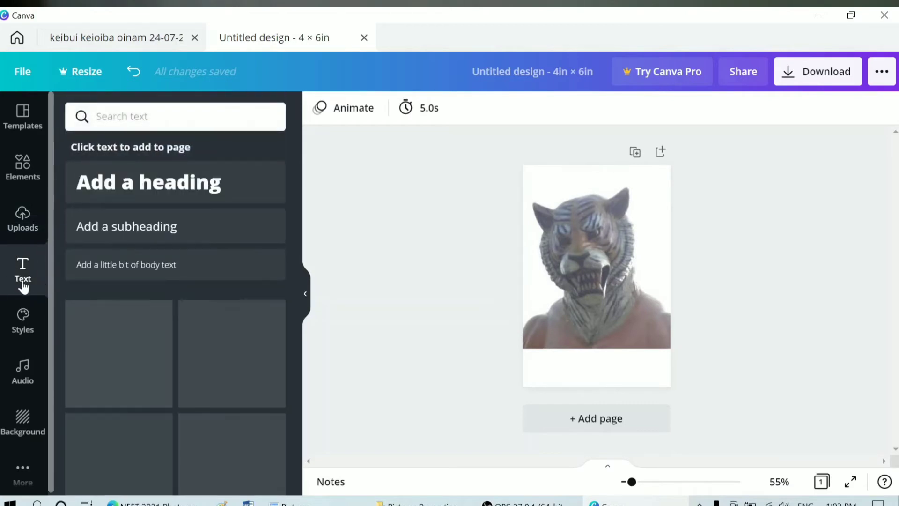
{"action": "left_click", "coordinate": [194, 227]}
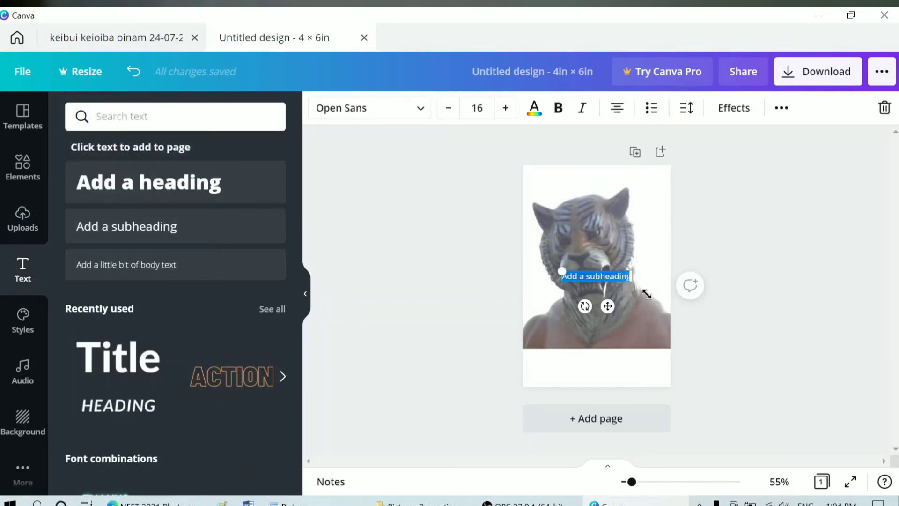
{"action": "left_click_drag", "start_coordinate": [633, 280], "coordinate": [708, 296]}
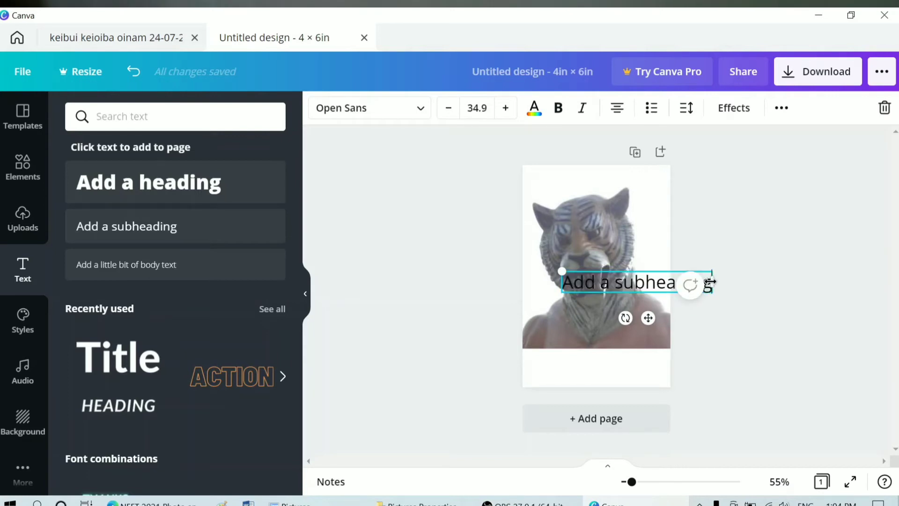
{"action": "key", "text": "BackSpace"}
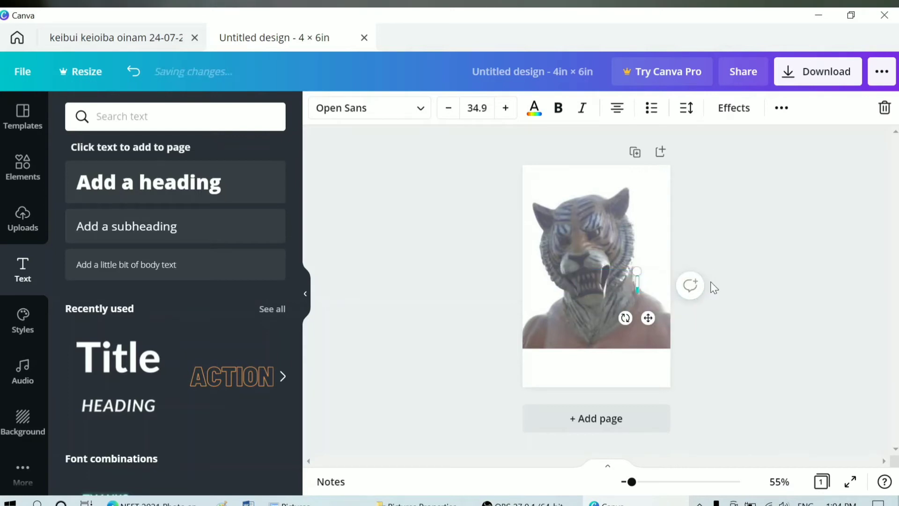
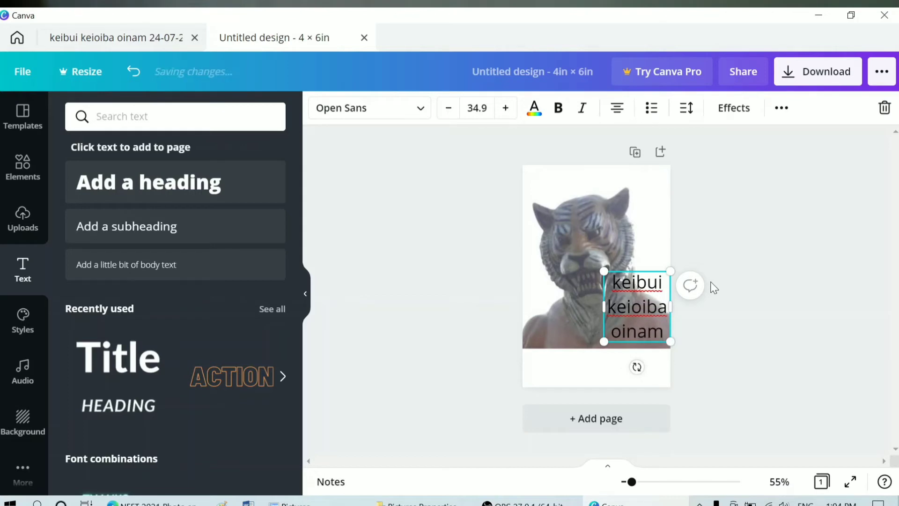
{"action": "type", "text": " 24"}
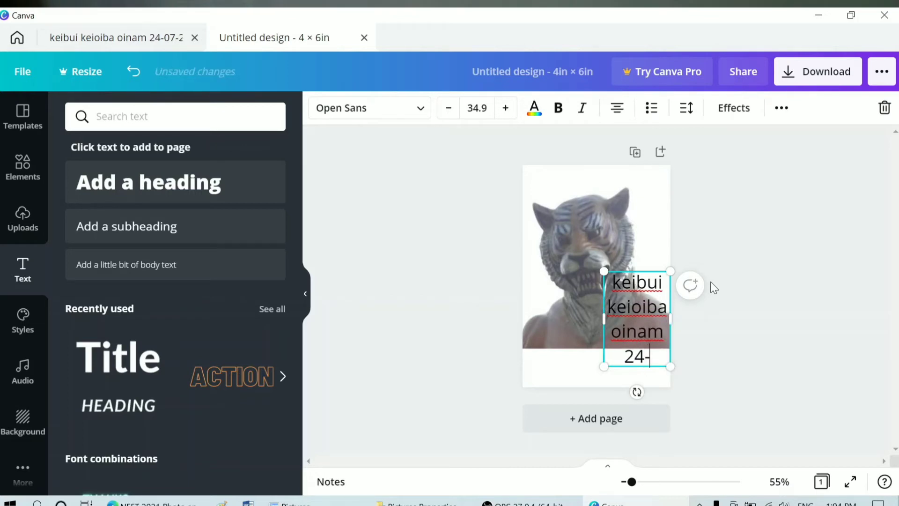
{"action": "type", "text": "-07-2021"}
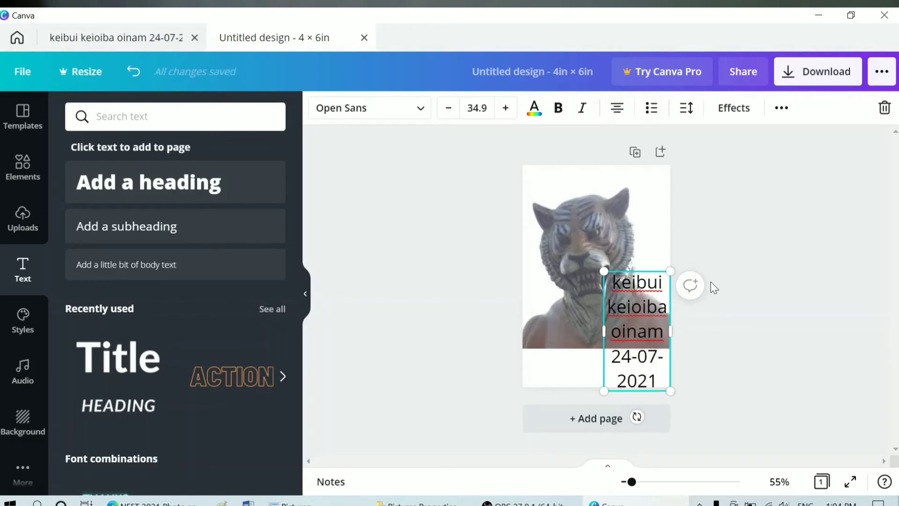
Step: Widen the caption box and reduce the font size of the caption and its name line
{"action": "left_click_drag", "start_coordinate": [600, 331], "coordinate": [477, 335]}
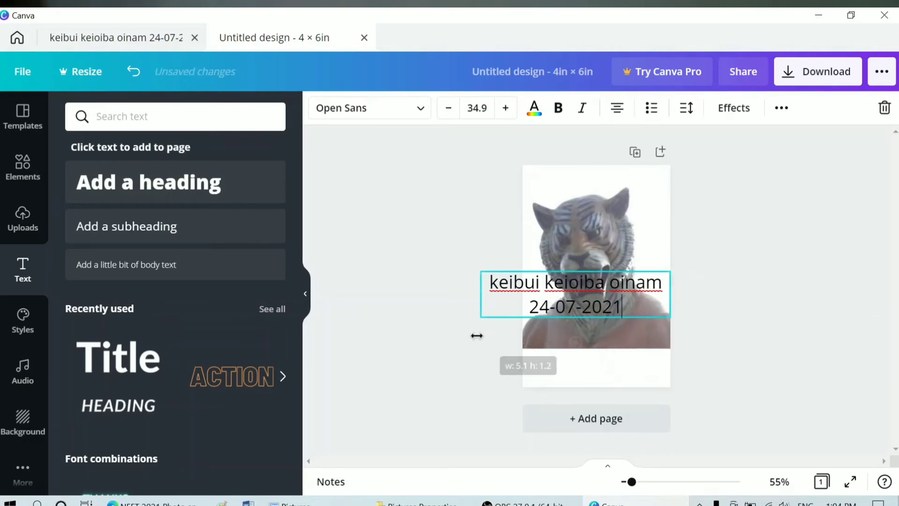
{"action": "left_click_drag", "start_coordinate": [669, 295], "coordinate": [701, 296]}
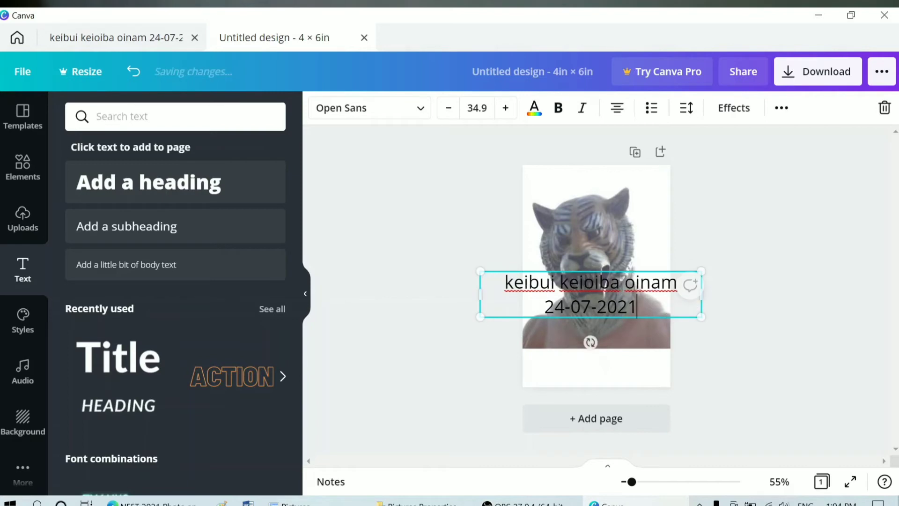
{"action": "left_click", "coordinate": [449, 108]}
{"action": "left_click", "coordinate": [451, 108]}
{"action": "left_click", "coordinate": [451, 109]}
{"action": "left_click", "coordinate": [451, 109]}
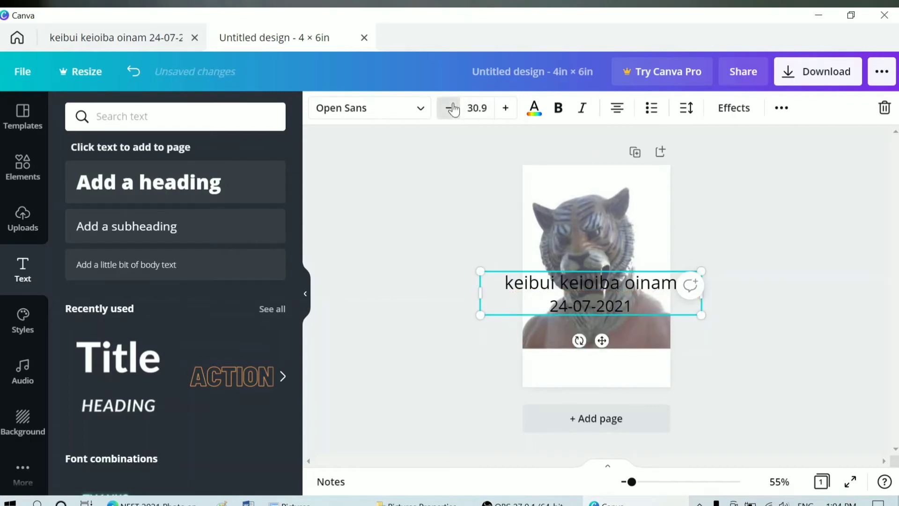
{"action": "left_click", "coordinate": [450, 109]}
{"action": "left_click", "coordinate": [451, 108]}
{"action": "left_click", "coordinate": [450, 108]}
{"action": "left_click_drag", "start_coordinate": [504, 283], "coordinate": [569, 284]}
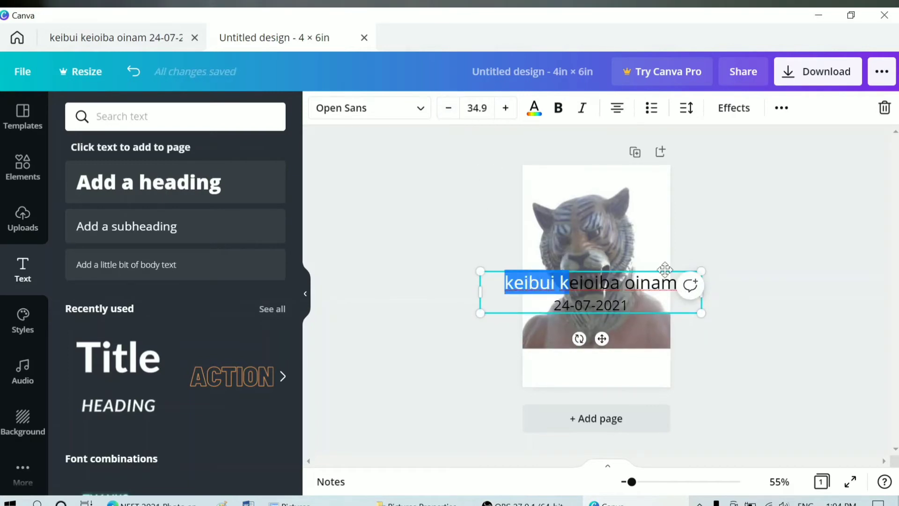
{"action": "left_click_drag", "start_coordinate": [678, 284], "coordinate": [506, 283]}
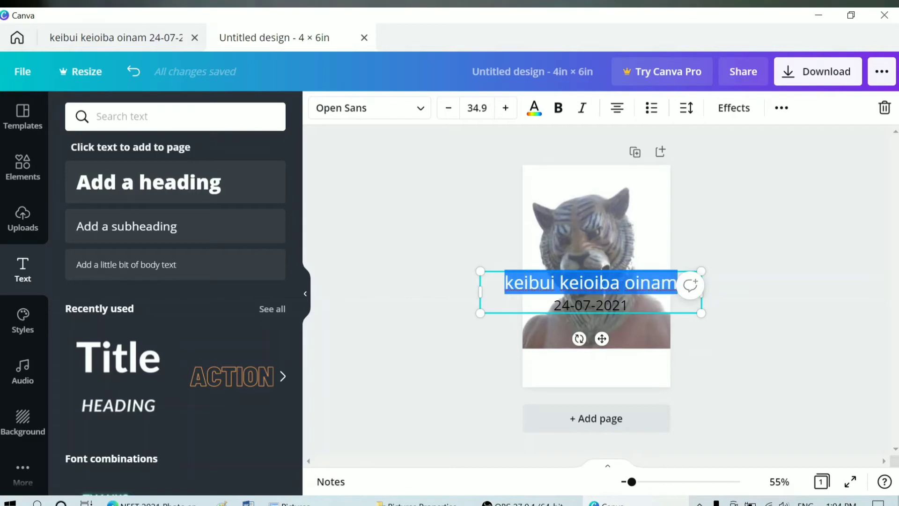
{"action": "left_click", "coordinate": [451, 108]}
{"action": "left_click", "coordinate": [451, 109]}
{"action": "left_click", "coordinate": [451, 108]}
{"action": "left_click", "coordinate": [451, 108]}
{"action": "left_click", "coordinate": [451, 108]}
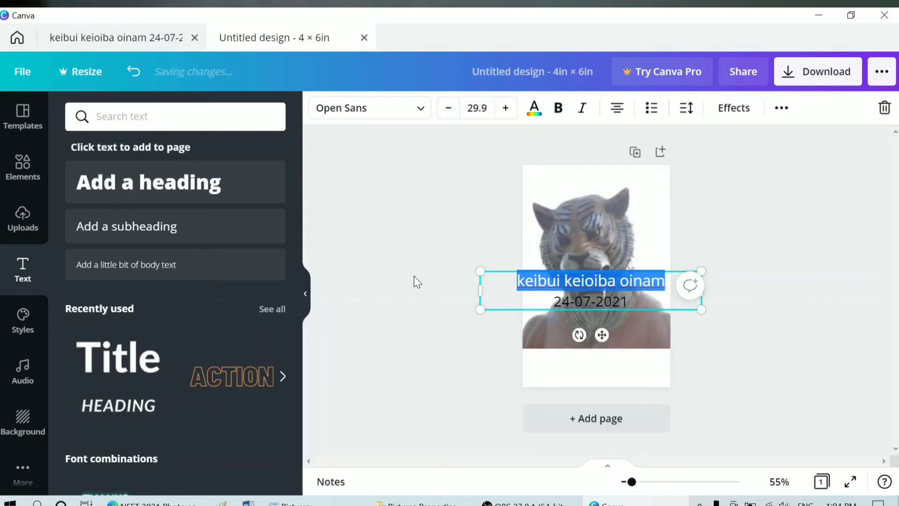
Step: Move the caption to the page bottom below the photo and shrink the name line further
{"action": "left_click", "coordinate": [586, 341]}
{"action": "left_click", "coordinate": [597, 291]}
{"action": "left_click_drag", "start_coordinate": [598, 290], "coordinate": [598, 363]}
{"action": "left_click", "coordinate": [752, 336]}
{"action": "left_click", "coordinate": [595, 361]}
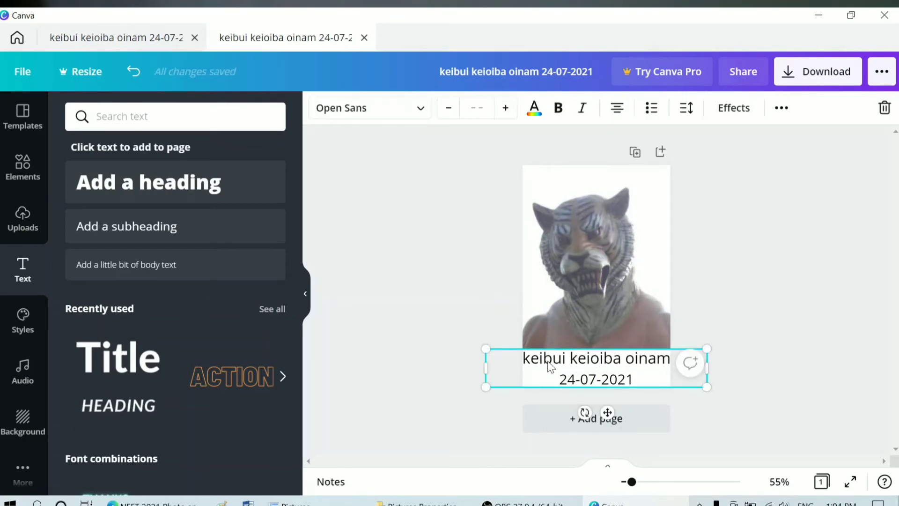
{"action": "left_click_drag", "start_coordinate": [526, 361], "coordinate": [671, 360]}
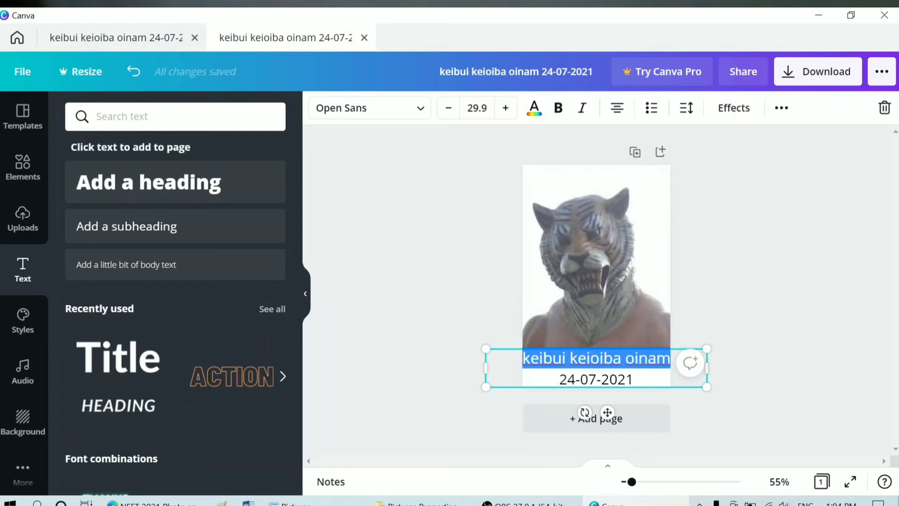
{"action": "left_click", "coordinate": [448, 107]}
{"action": "left_click", "coordinate": [448, 108]}
{"action": "left_click", "coordinate": [449, 108]}
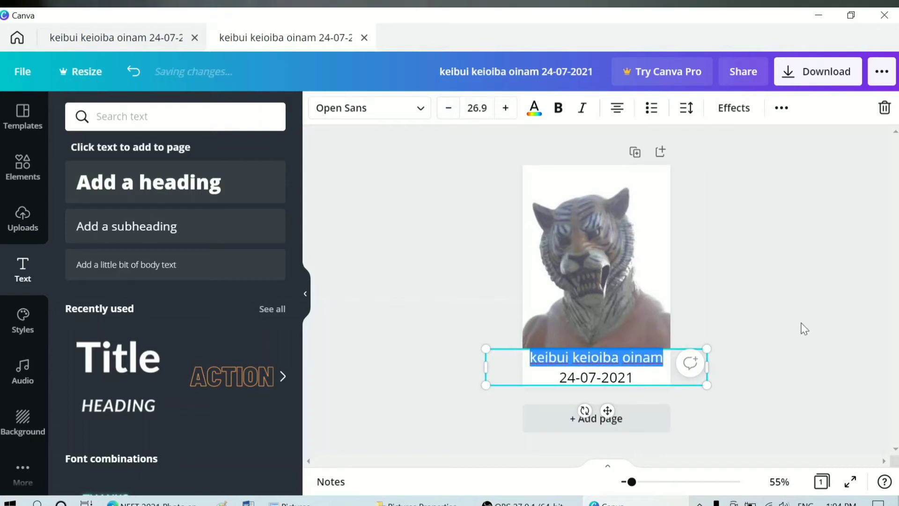
{"action": "left_click", "coordinate": [768, 349]}
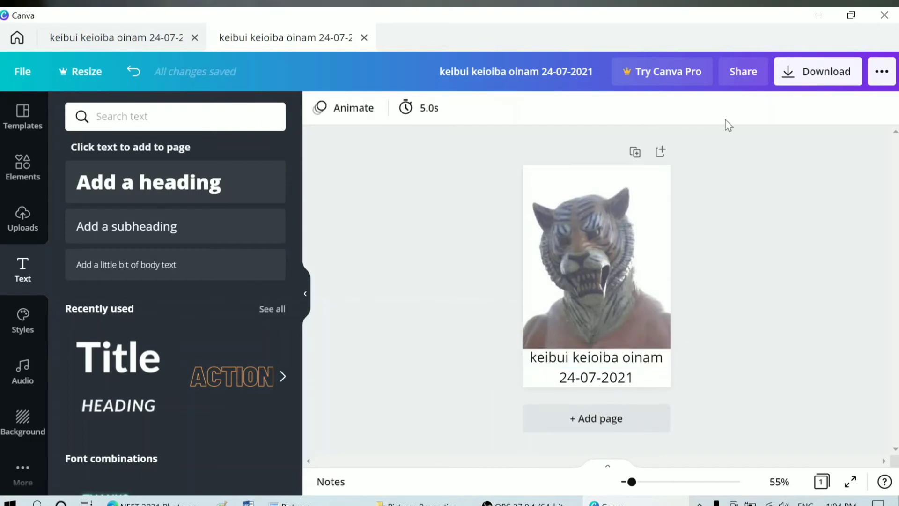
Step: Save the 4 × 6 design as a PNG named 'post card' and close the download popup
{"action": "left_click", "coordinate": [791, 75]}
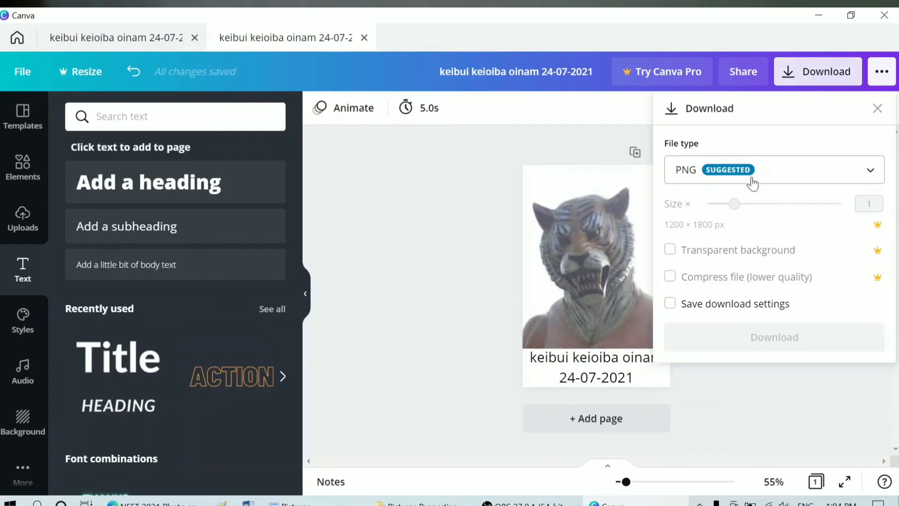
{"action": "left_click", "coordinate": [780, 346]}
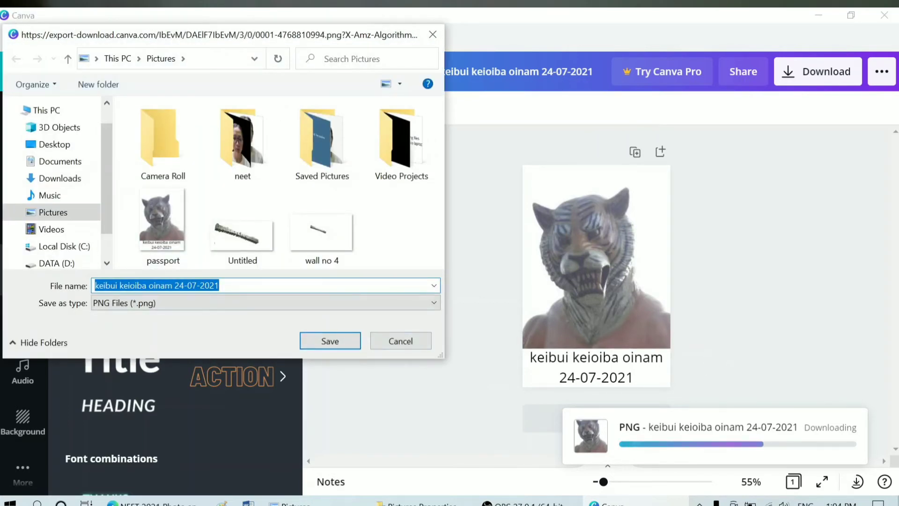
{"action": "type", "text": "post card"}
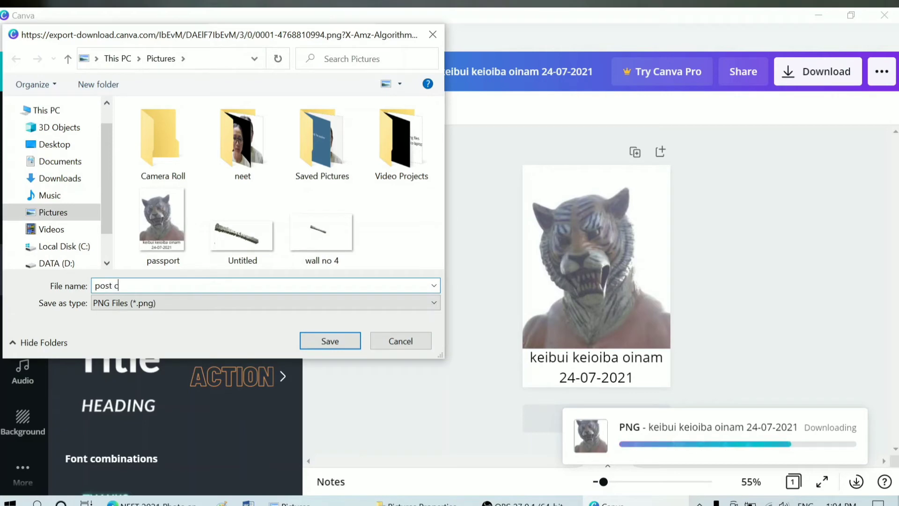
{"action": "left_click", "coordinate": [329, 346]}
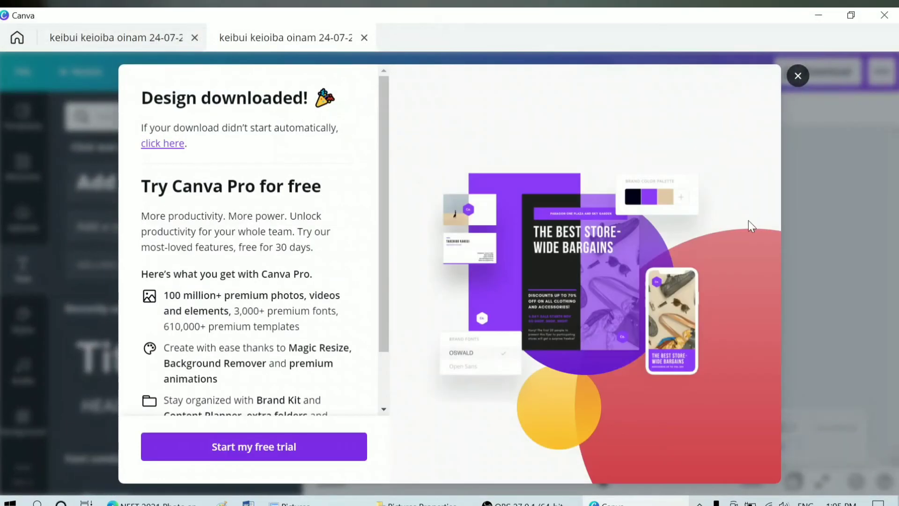
{"action": "key", "text": "Escape"}
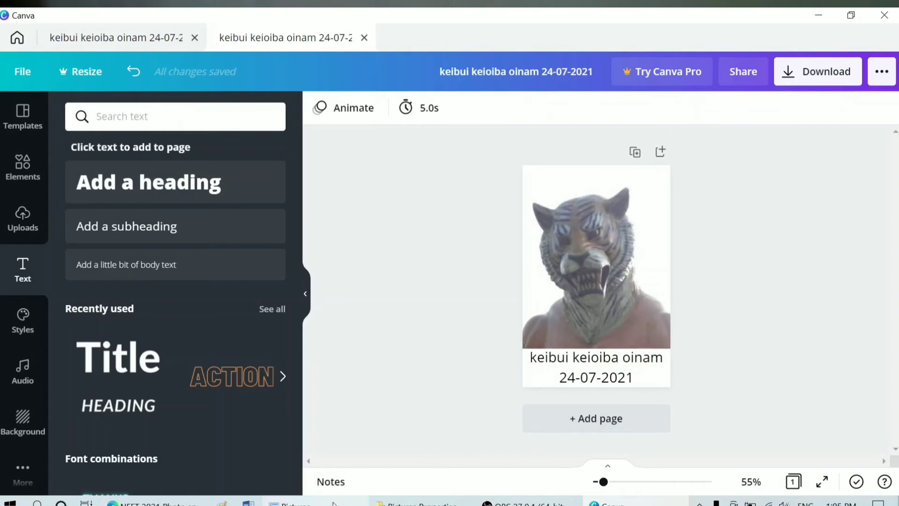
Step: Refresh the Pictures listing and confirm IMG_20210723_0002 is 1.74 MB
{"action": "left_click", "coordinate": [334, 502]}
{"action": "right_click", "coordinate": [375, 326]}
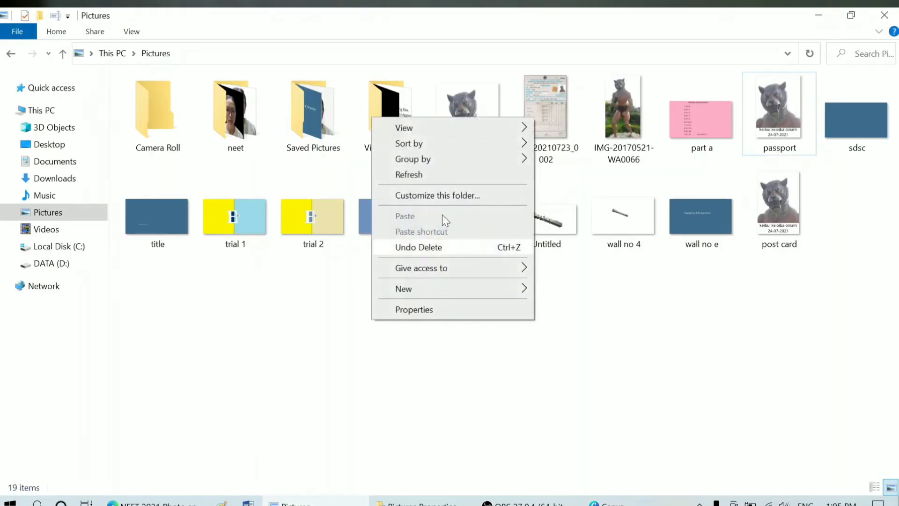
{"action": "left_click", "coordinate": [434, 178]}
{"action": "mouse_move", "coordinate": [460, 226]}
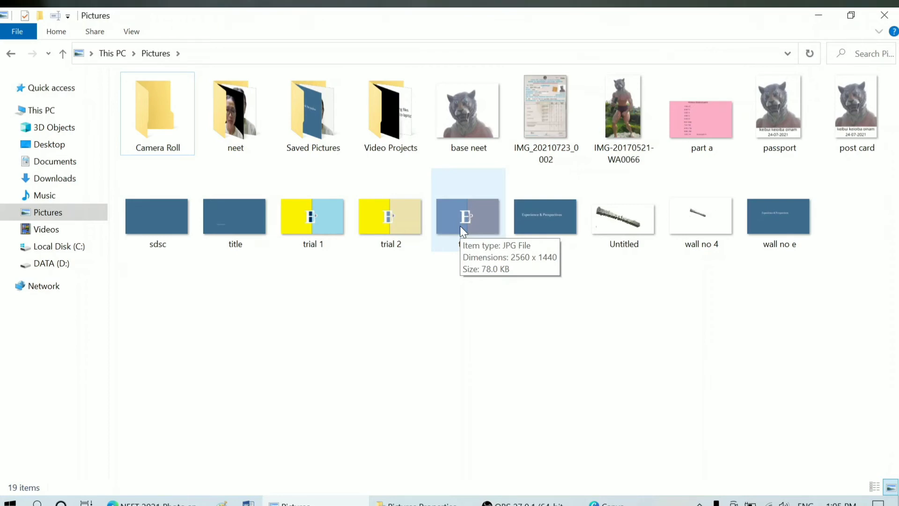
{"action": "right_click", "coordinate": [417, 109]}
{"action": "left_click", "coordinate": [473, 167]}
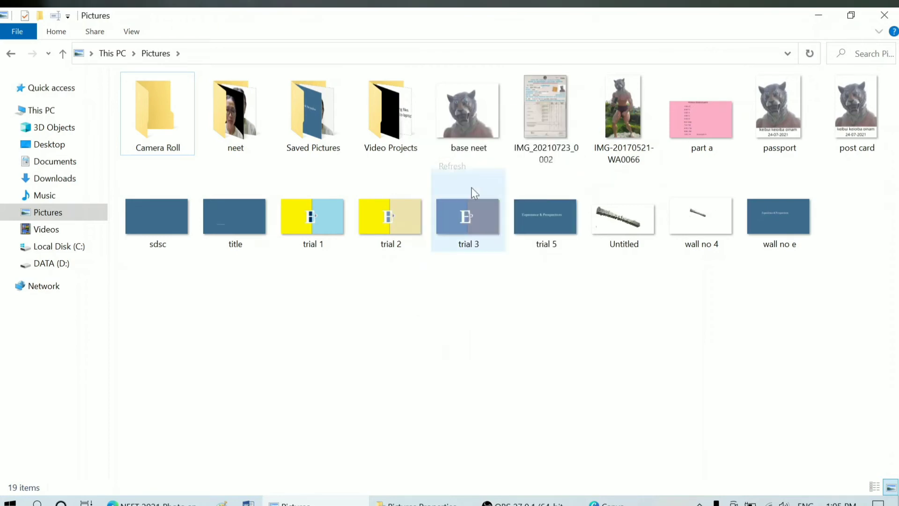
{"action": "right_click", "coordinate": [415, 130]}
{"action": "left_click", "coordinate": [464, 184]}
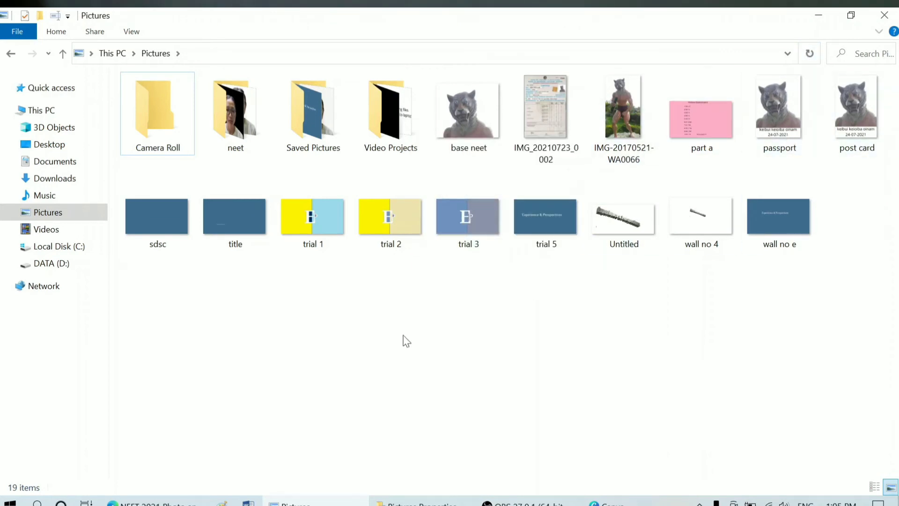
{"action": "left_click", "coordinate": [535, 156]}
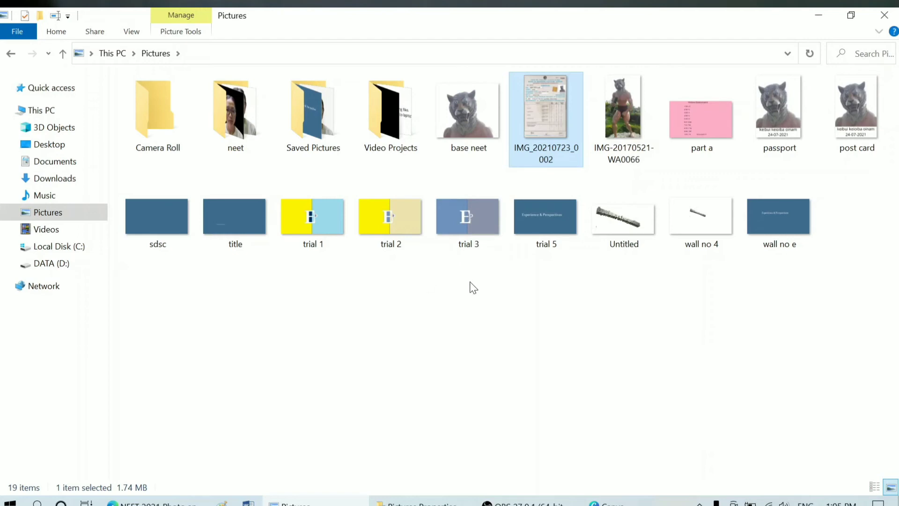
Step: From the Bing image resizer results, open imageresizer.com in a new Edge tab
{"action": "key", "text": "alt+Tab"}
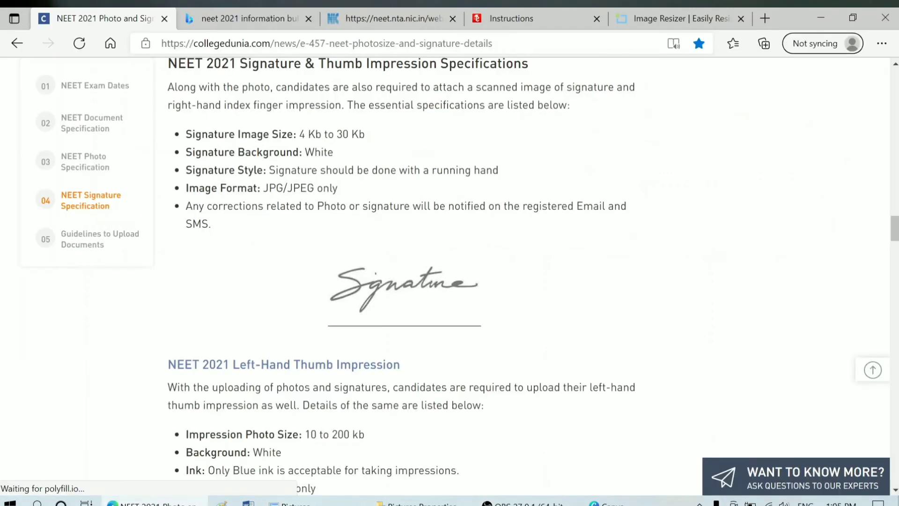
{"action": "left_click", "coordinate": [407, 23]}
{"action": "left_click", "coordinate": [493, 23]}
{"action": "left_click", "coordinate": [679, 19]}
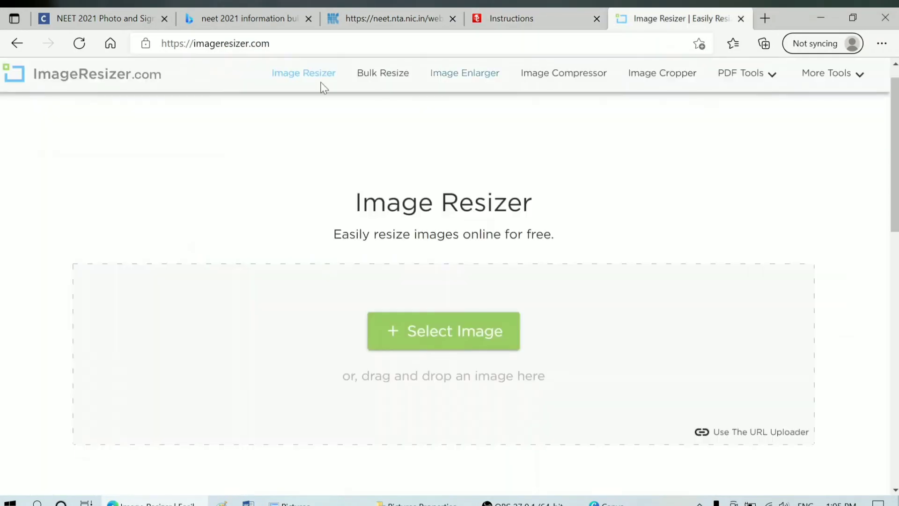
{"action": "left_click", "coordinate": [17, 43]}
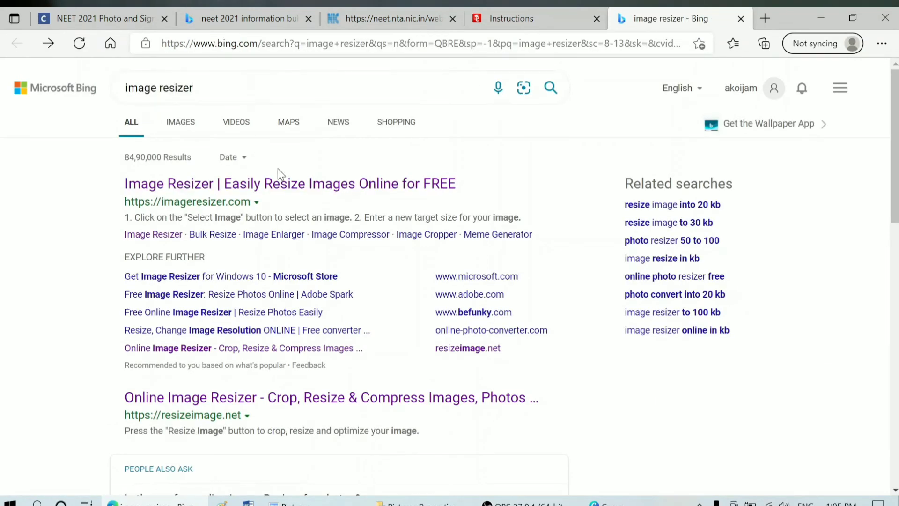
{"action": "left_click", "coordinate": [278, 193]}
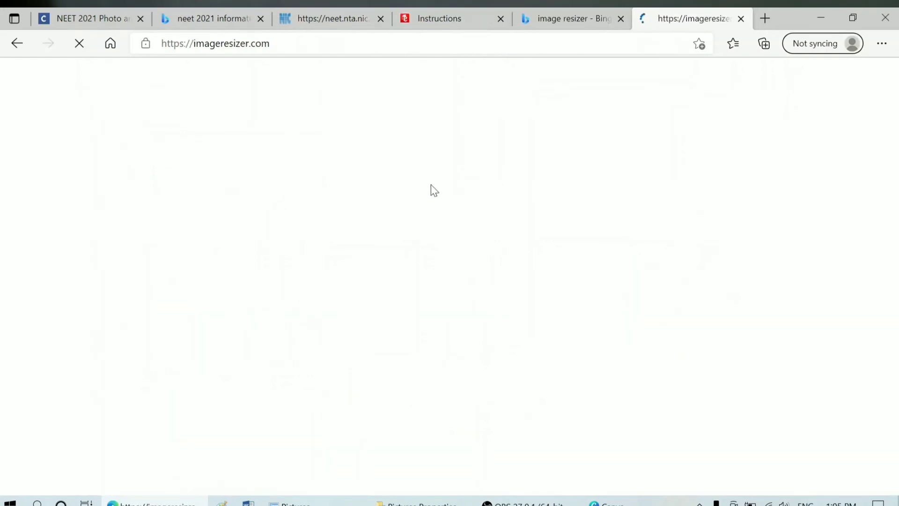
{"action": "scroll", "coordinate": [441, 252], "scroll_direction": "down", "scroll_amount": 3}
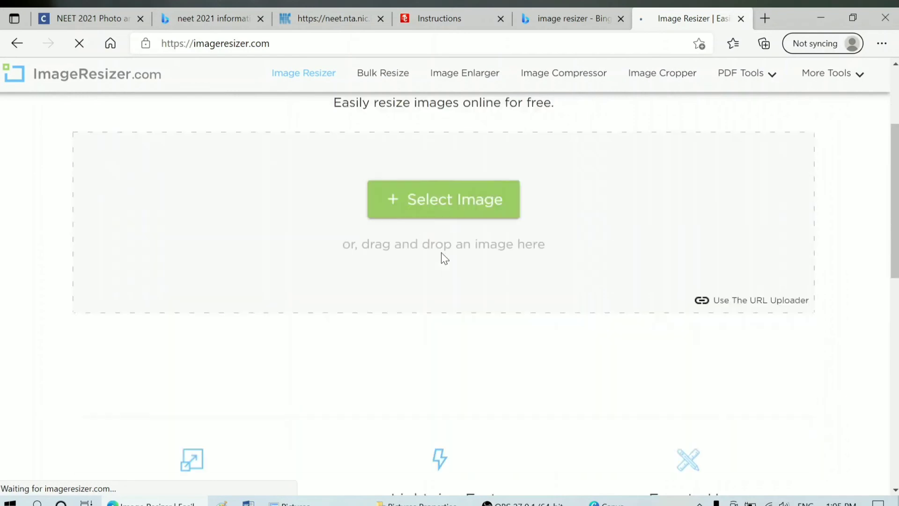
{"action": "scroll", "coordinate": [474, 310], "scroll_direction": "up", "scroll_amount": 2}
Step: Upload the certificate scan IMG_20210723_0002 from the Pictures folder to ImageResizer
{"action": "left_click", "coordinate": [472, 298]}
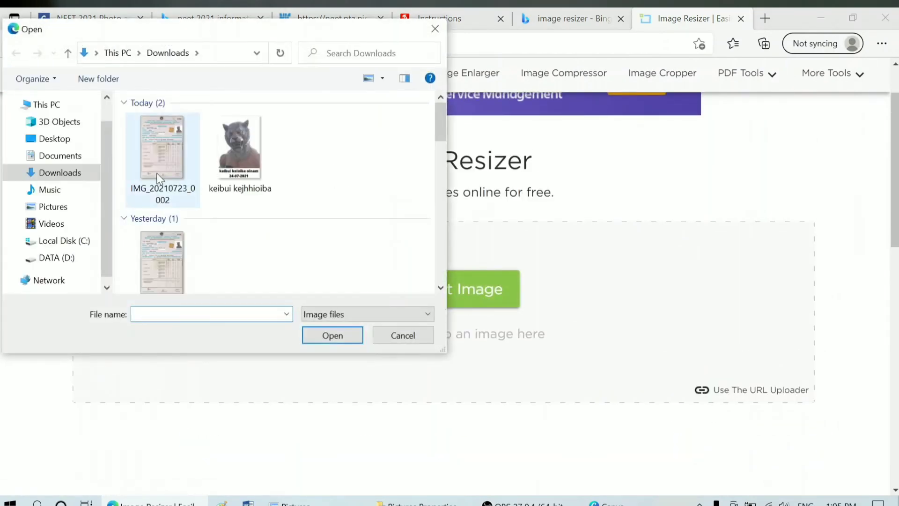
{"action": "left_click", "coordinate": [160, 178]}
{"action": "scroll", "coordinate": [271, 171], "scroll_direction": "down", "scroll_amount": 3}
{"action": "left_click", "coordinate": [169, 137]}
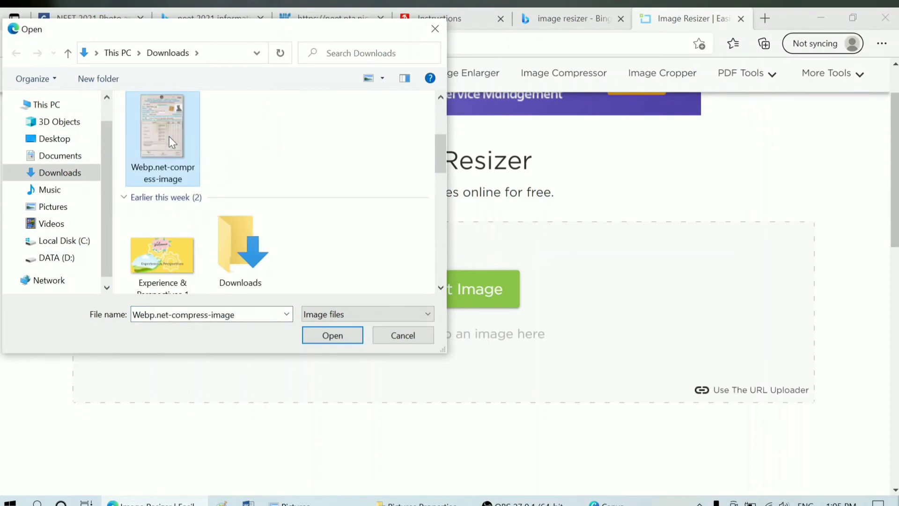
{"action": "left_click", "coordinate": [67, 208]}
{"action": "left_click", "coordinate": [244, 234]}
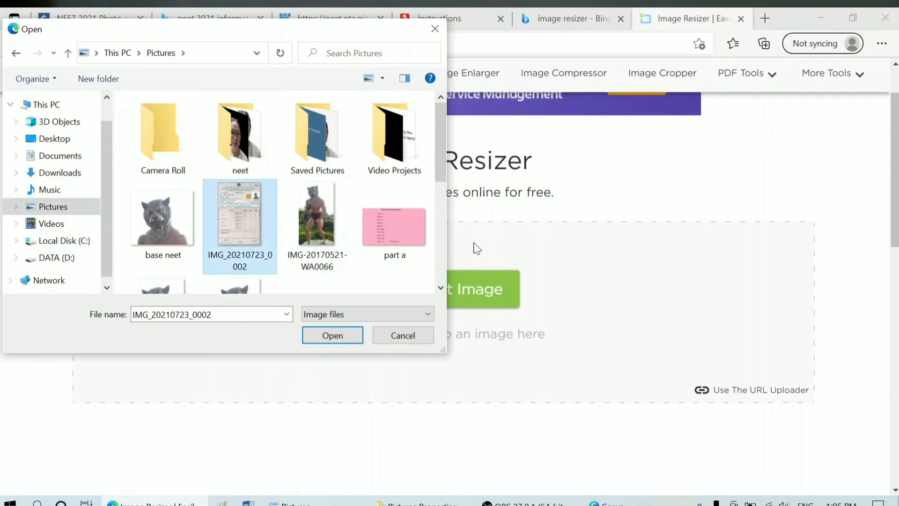
{"action": "left_click", "coordinate": [332, 335]}
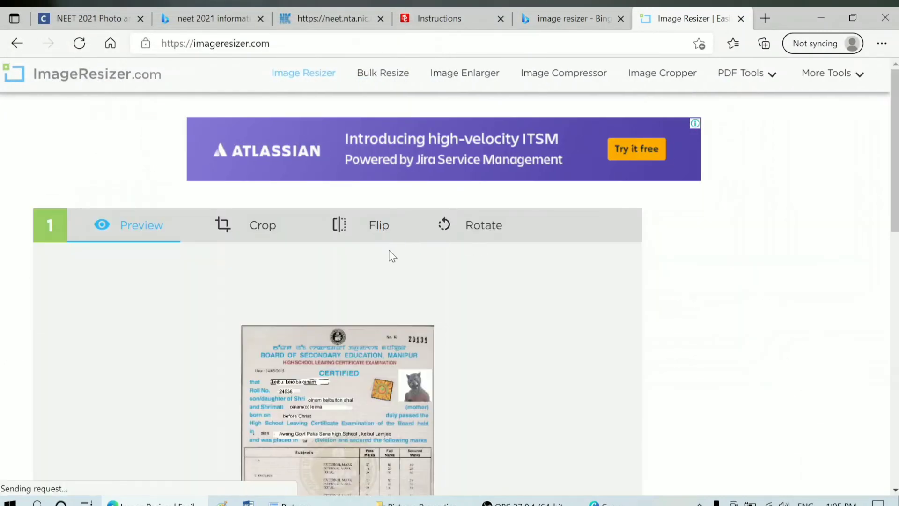
Step: Compress the scan to a 290 KB target file size, yielding 280.31 KB
{"action": "scroll", "coordinate": [393, 257], "scroll_direction": "down", "scroll_amount": 10}
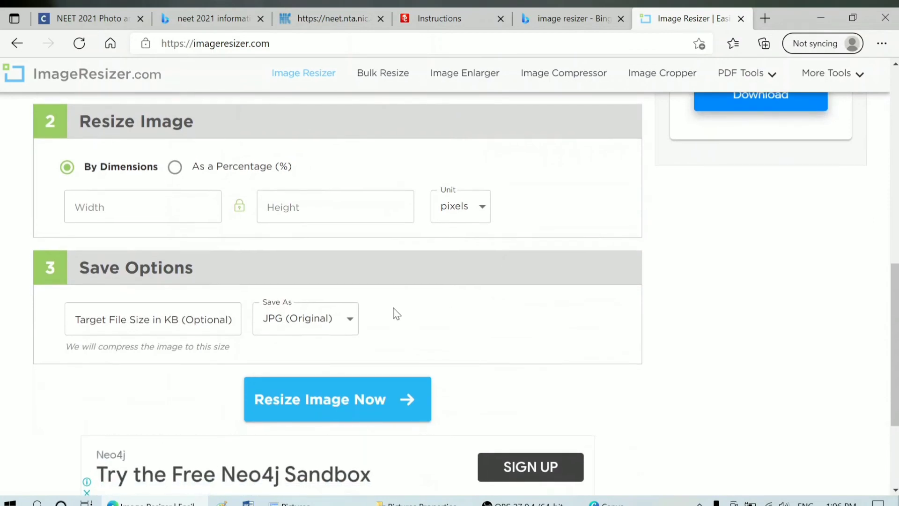
{"action": "left_click", "coordinate": [150, 319]}
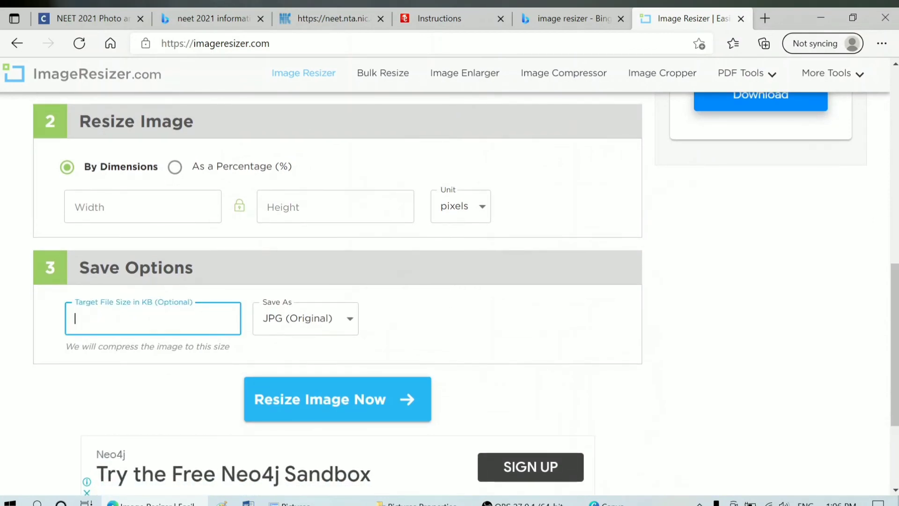
{"action": "type", "text": "290"}
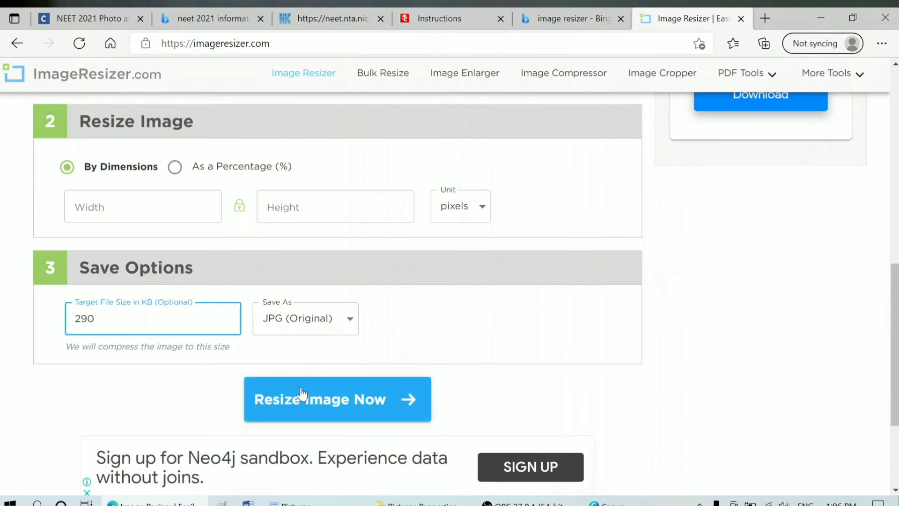
{"action": "left_click", "coordinate": [302, 397]}
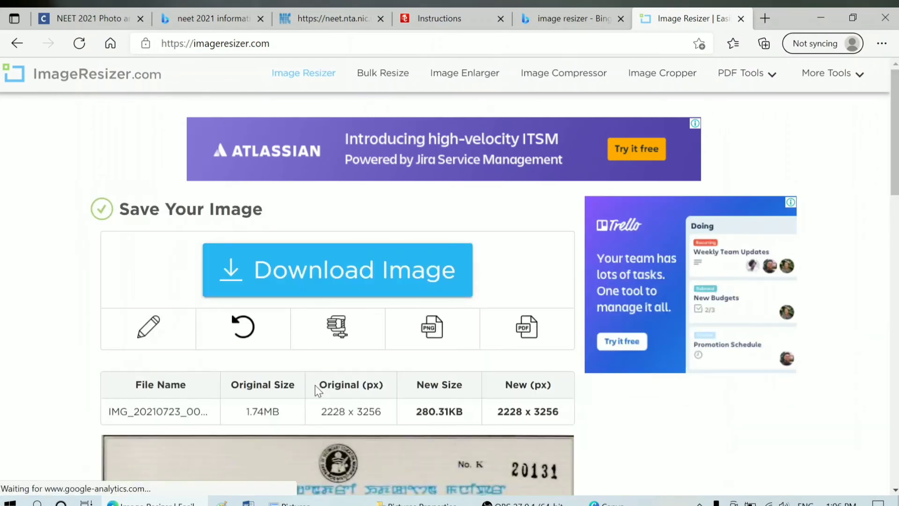
Step: Open FreeConvert's PDF converter in a new tab and cancel its file selection
{"action": "scroll", "coordinate": [318, 390], "scroll_direction": "down", "scroll_amount": 1}
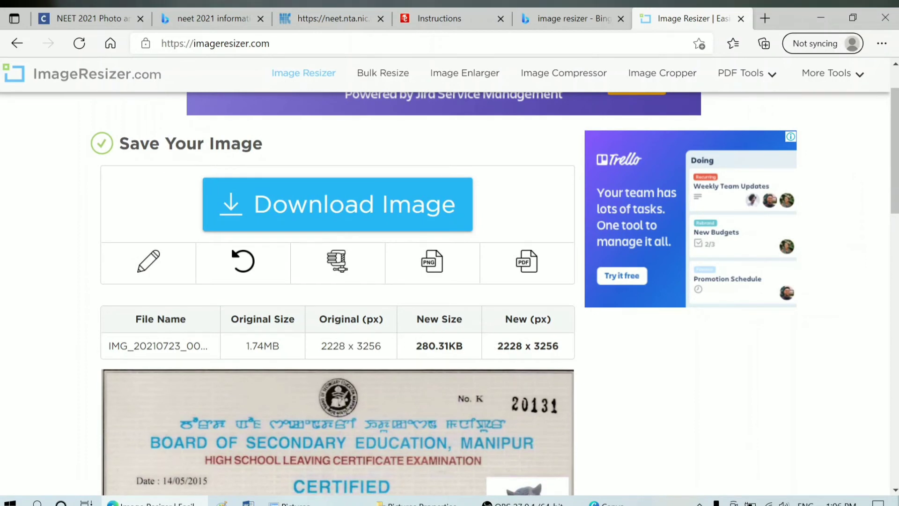
{"action": "left_click", "coordinate": [528, 263]}
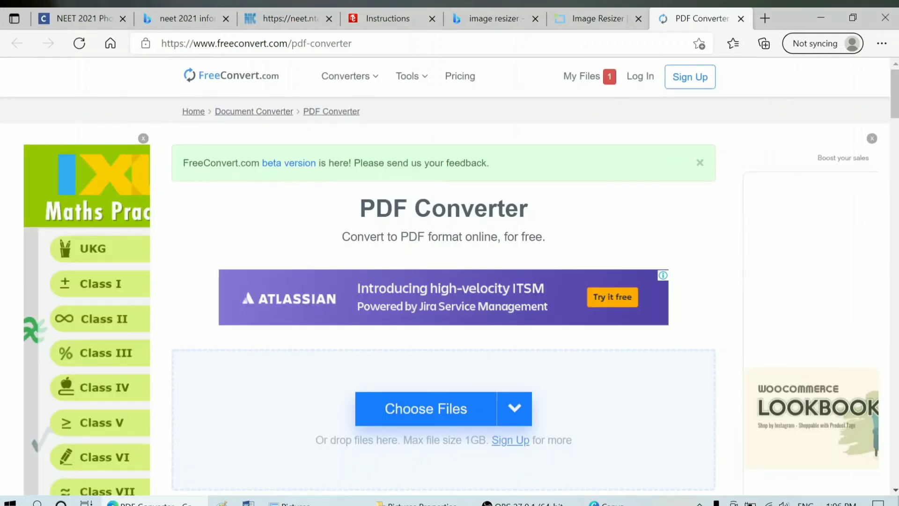
{"action": "scroll", "coordinate": [467, 276], "scroll_direction": "down", "scroll_amount": 4}
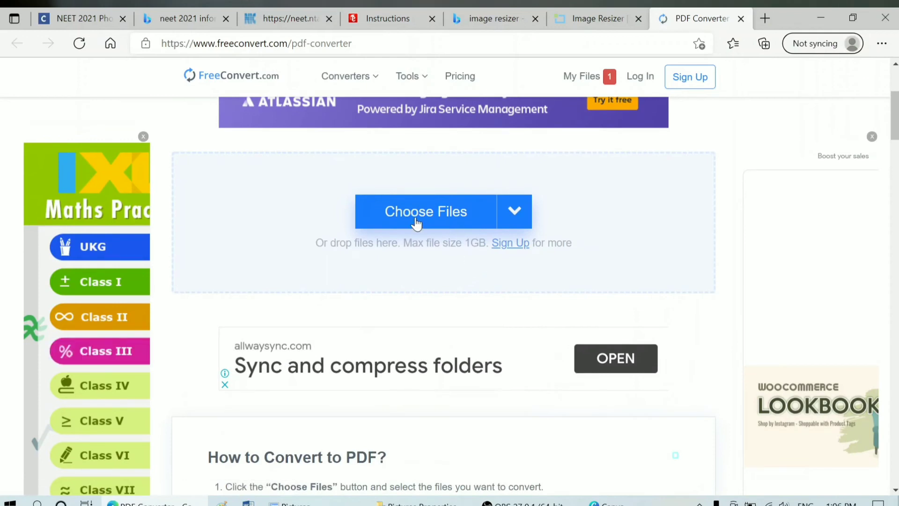
{"action": "left_click", "coordinate": [421, 221]}
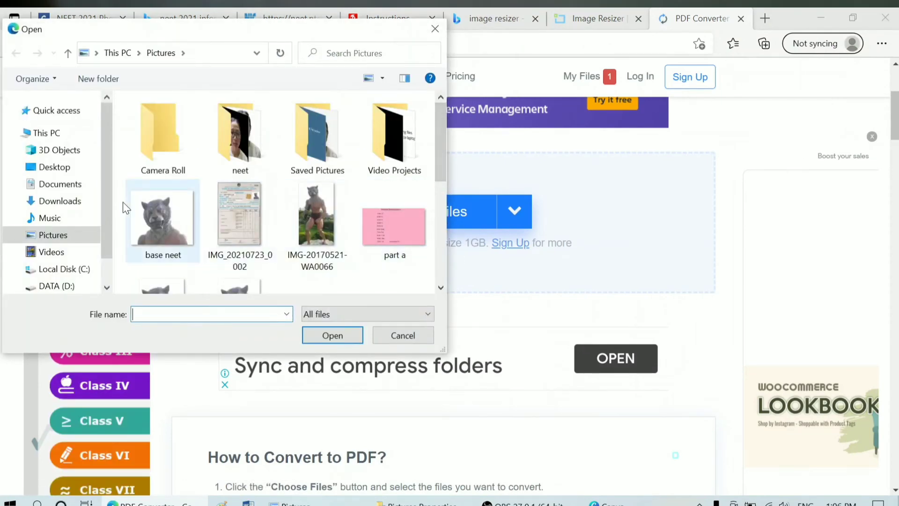
{"action": "left_click", "coordinate": [248, 229]}
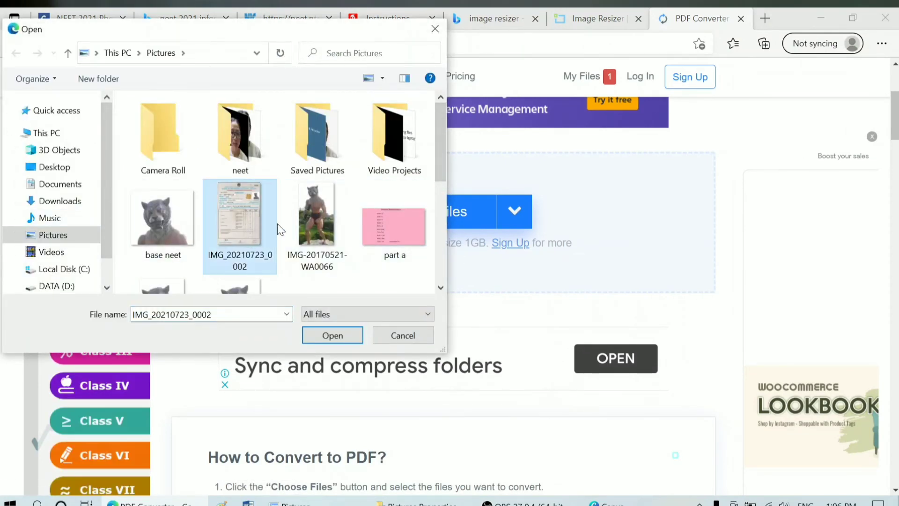
{"action": "left_click", "coordinate": [404, 335]}
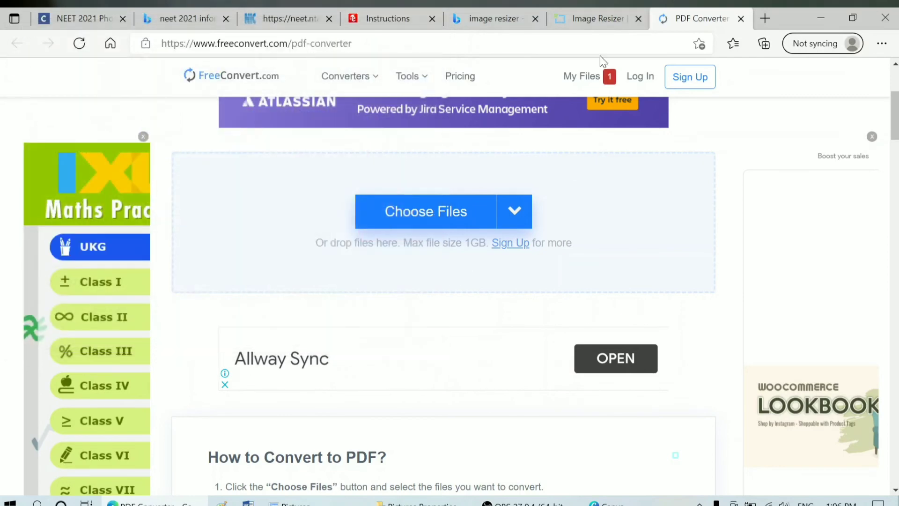
Step: Back on Image Resizer, download the compressed image as IMG_20210723_0002 (1).jpg
{"action": "left_click", "coordinate": [597, 19]}
{"action": "scroll", "coordinate": [422, 261], "scroll_direction": "down", "scroll_amount": 10}
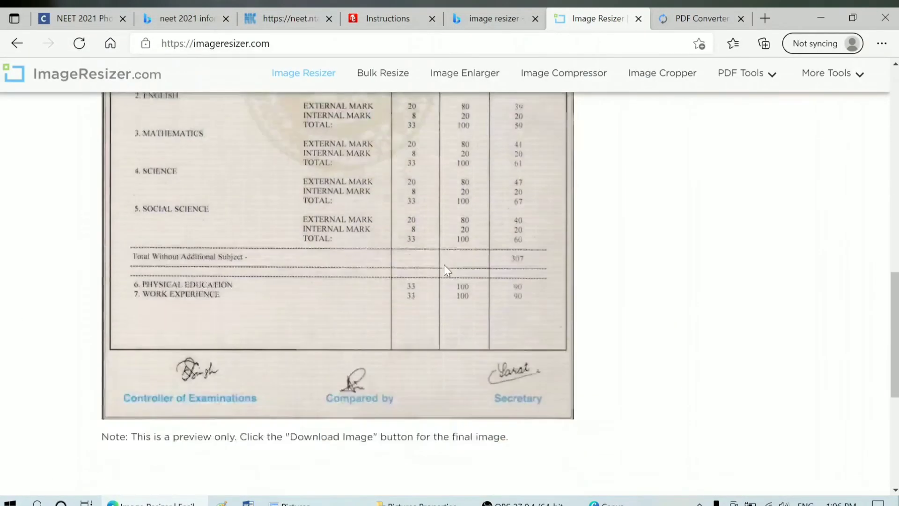
{"action": "scroll", "coordinate": [447, 271], "scroll_direction": "down", "scroll_amount": 6}
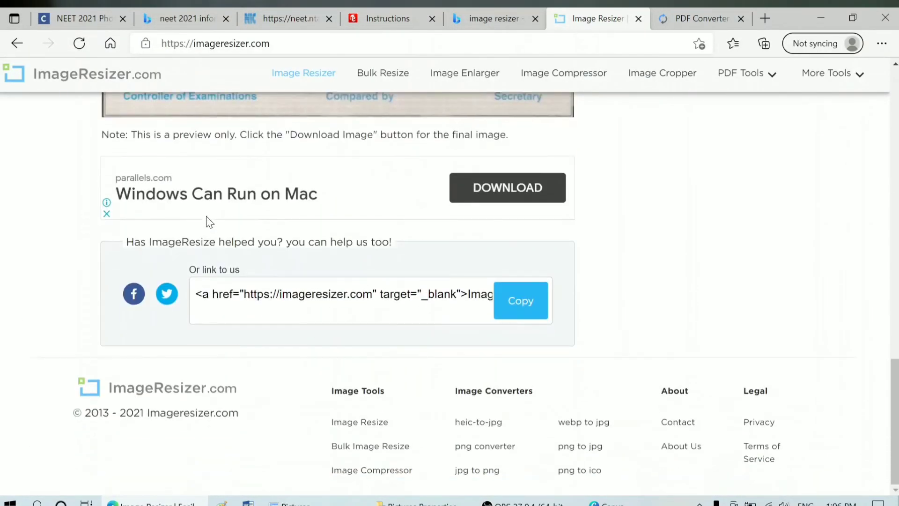
{"action": "scroll", "coordinate": [325, 301], "scroll_direction": "up", "scroll_amount": 15}
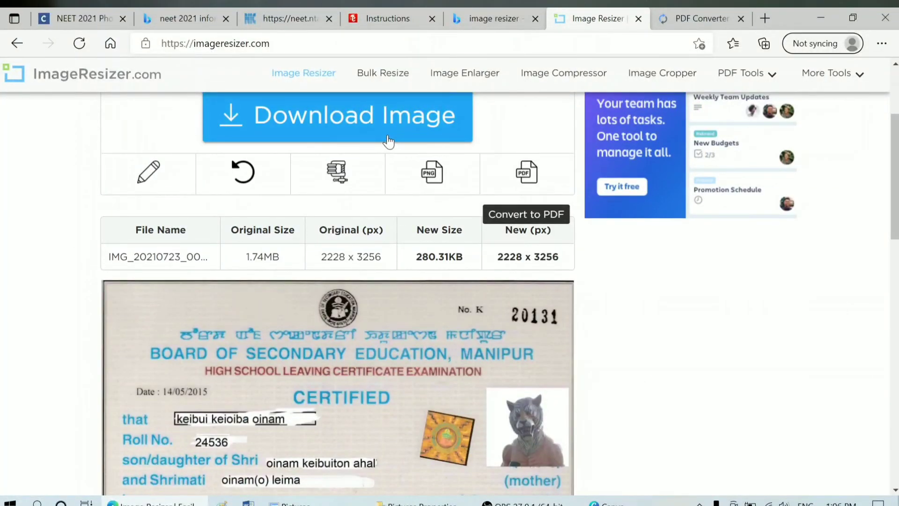
{"action": "scroll", "coordinate": [340, 206], "scroll_direction": "up", "scroll_amount": 4}
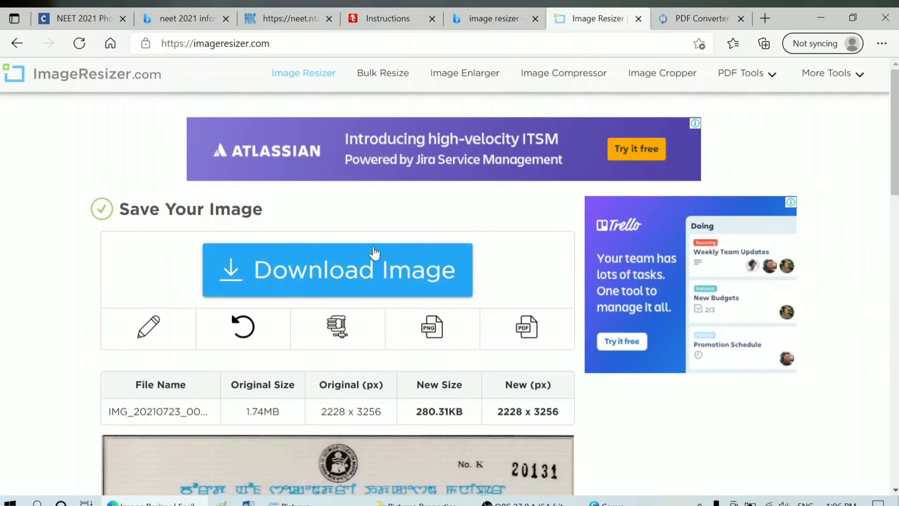
{"action": "left_click", "coordinate": [347, 257]}
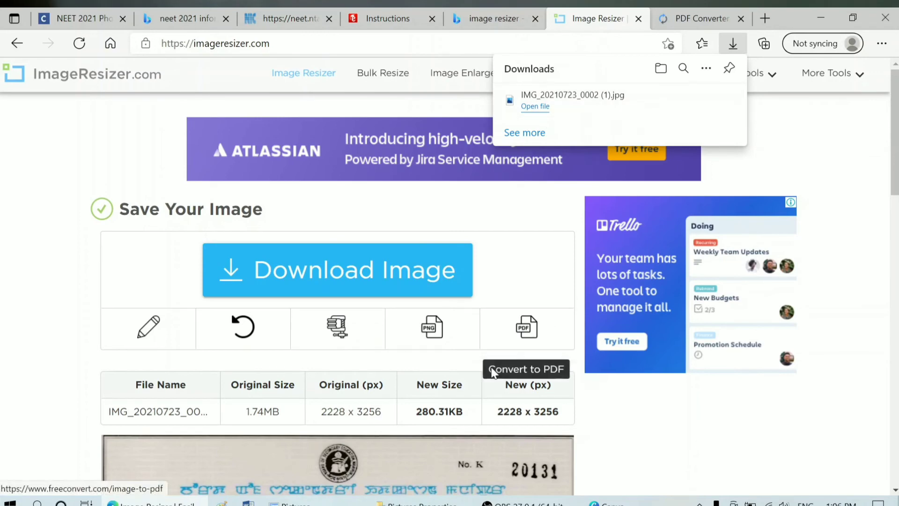
Step: Close the Pictures properties window and check the compressed scan's size in Downloads
{"action": "left_click", "coordinate": [417, 503]}
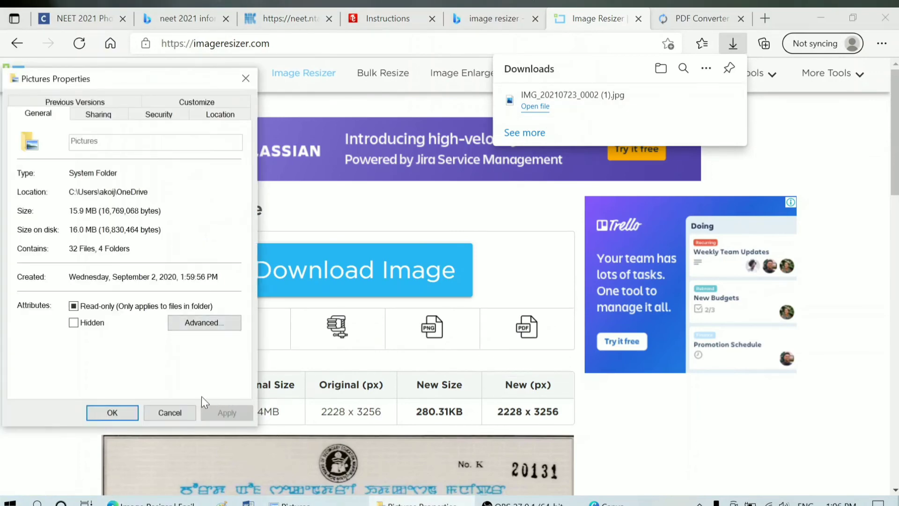
{"action": "left_click", "coordinate": [186, 412]}
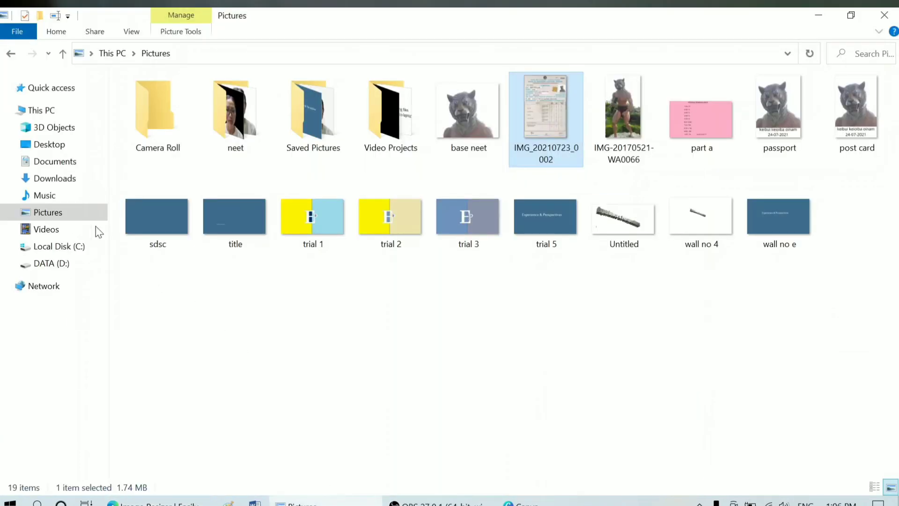
{"action": "left_click", "coordinate": [69, 180]}
{"action": "left_click", "coordinate": [157, 145]}
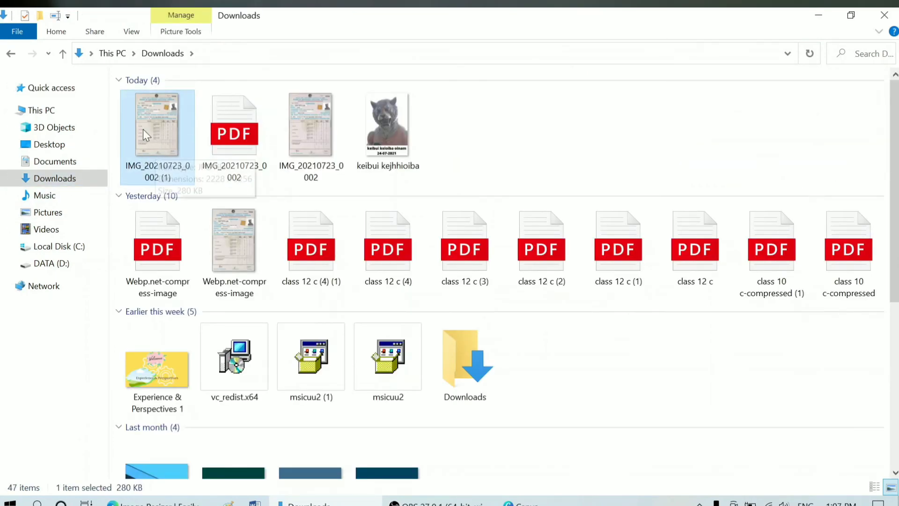
Step: Rename IMG_20210723_0002 (1) to 56, refresh Downloads, and return to the browser
{"action": "left_click", "coordinate": [148, 174]}
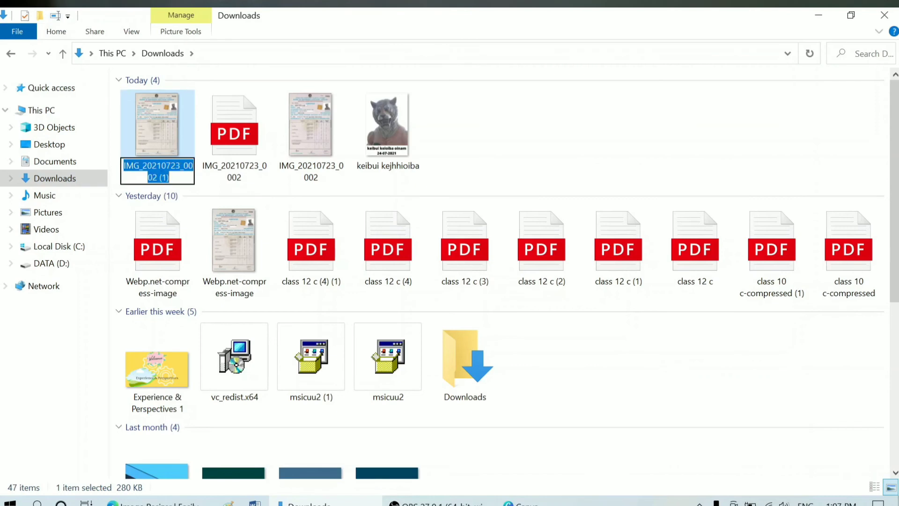
{"action": "type", "text": "56"}
{"action": "key", "text": "Return"}
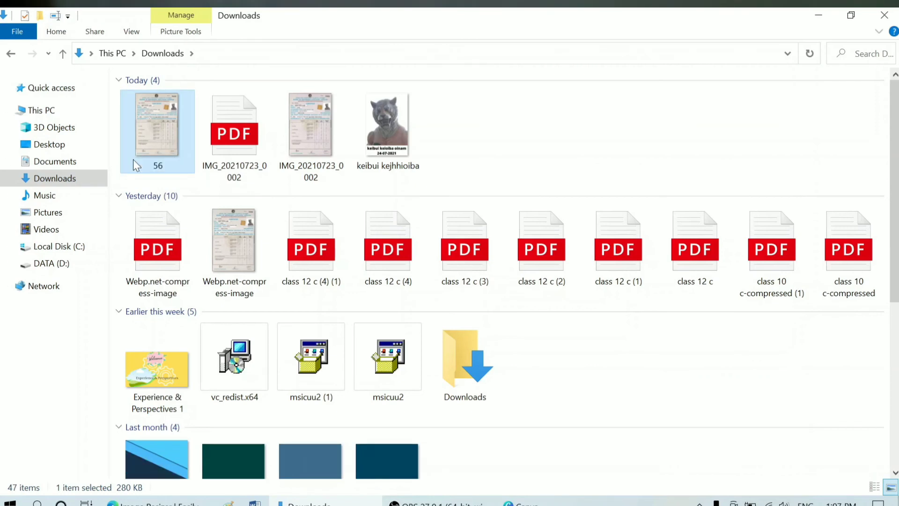
{"action": "left_click", "coordinate": [810, 53]}
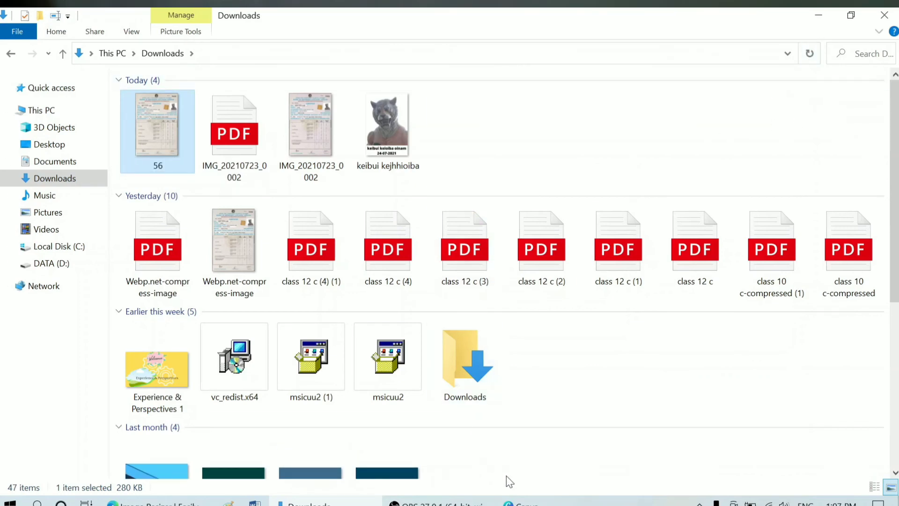
{"action": "left_click", "coordinate": [539, 497]}
{"action": "left_click", "coordinate": [539, 497]}
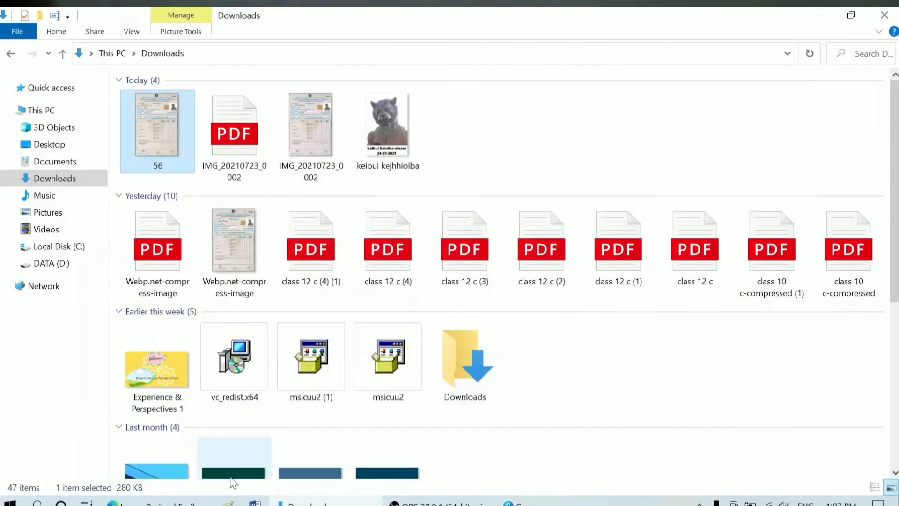
{"action": "left_click", "coordinate": [169, 503]}
Step: Upload the renamed image 56 from Downloads to FreeConvert's PDF converter
{"action": "left_click", "coordinate": [685, 12]}
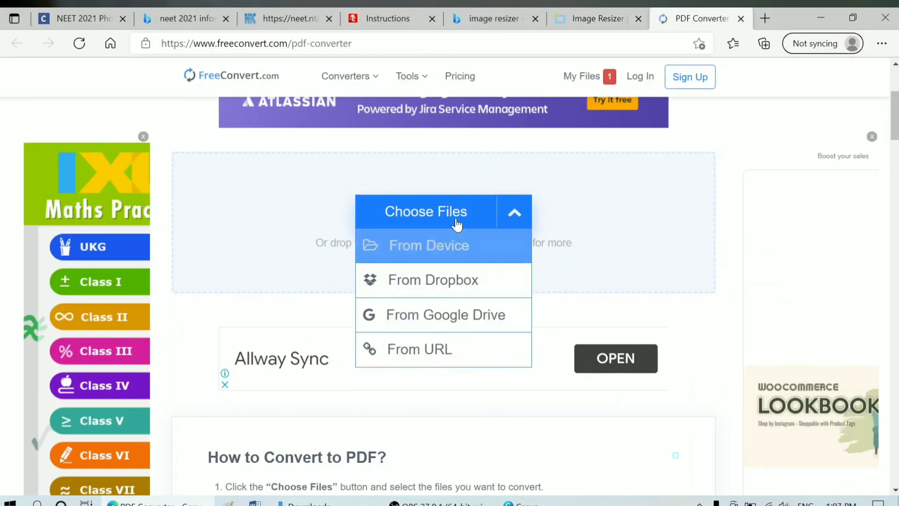
{"action": "left_click", "coordinate": [458, 224]}
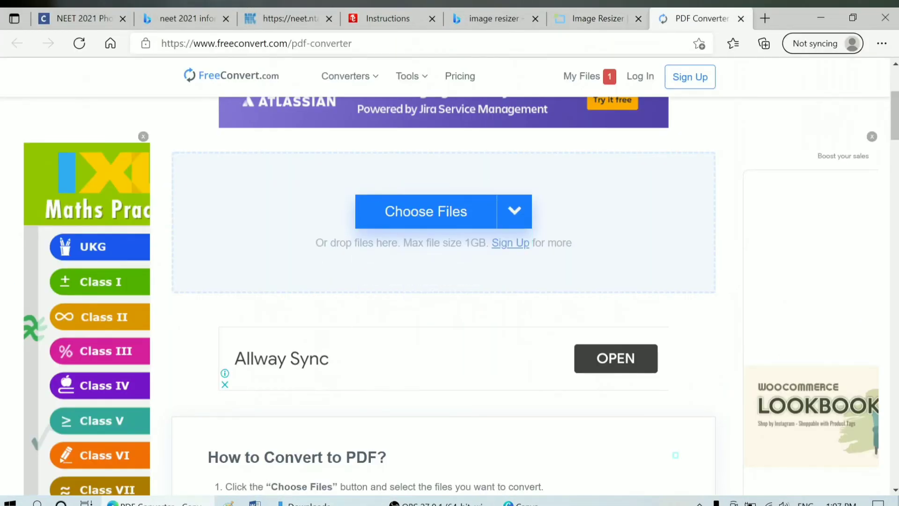
{"action": "left_click", "coordinate": [452, 219]}
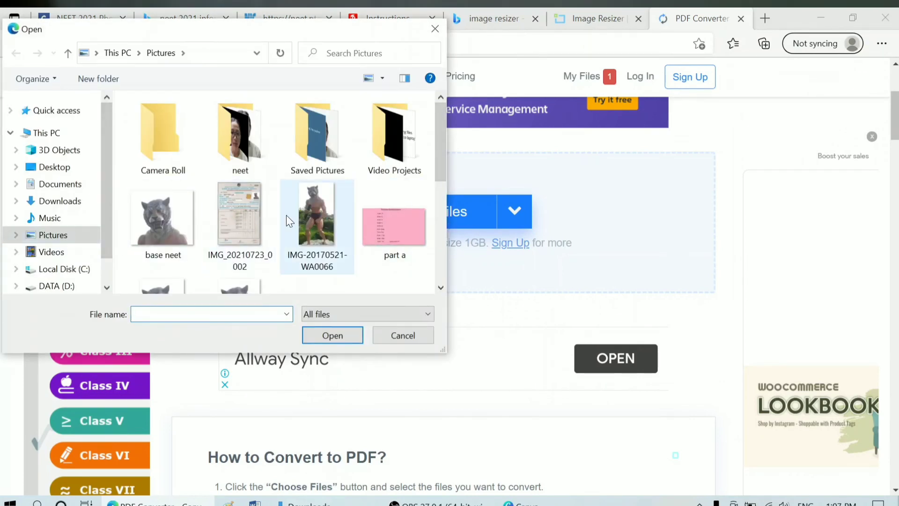
{"action": "scroll", "coordinate": [339, 237], "scroll_direction": "down", "scroll_amount": 1}
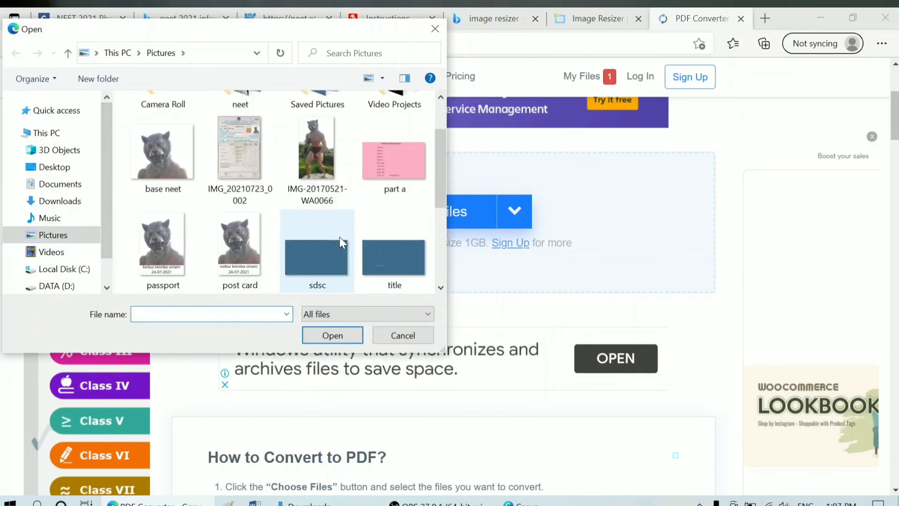
{"action": "left_click", "coordinate": [265, 198]}
{"action": "scroll", "coordinate": [348, 201], "scroll_direction": "up", "scroll_amount": 1}
{"action": "left_click", "coordinate": [60, 201]}
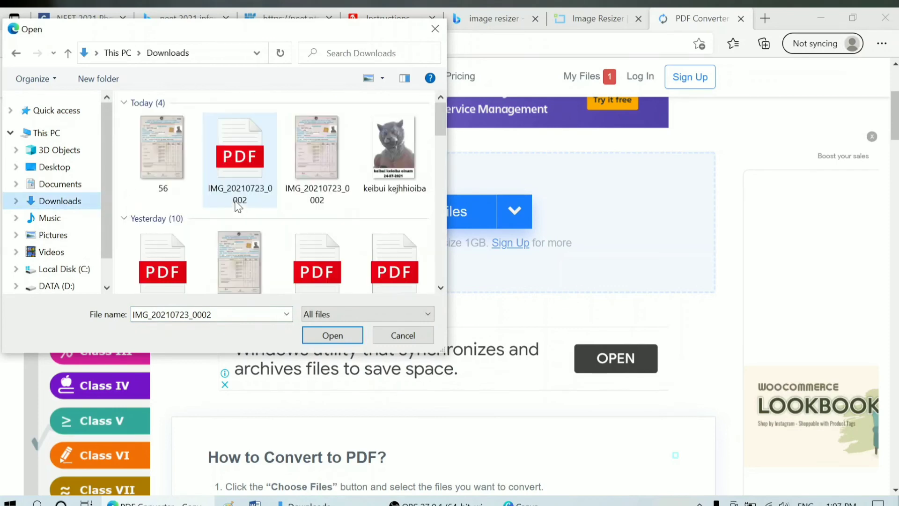
{"action": "left_click", "coordinate": [162, 150]}
{"action": "left_click", "coordinate": [356, 333]}
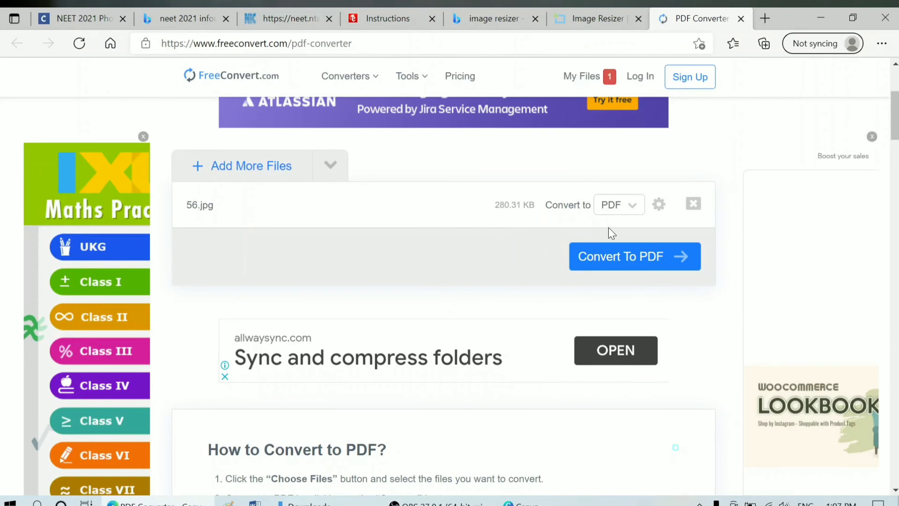
Step: Convert 56.jpg to PDF, download it, and open 56.pdf
{"action": "scroll", "coordinate": [613, 227], "scroll_direction": "up", "scroll_amount": 2}
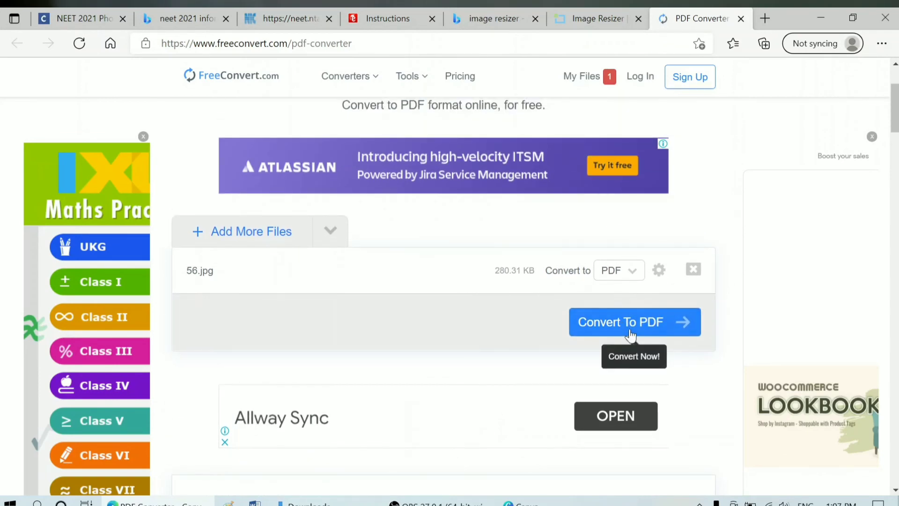
{"action": "left_click", "coordinate": [631, 334]}
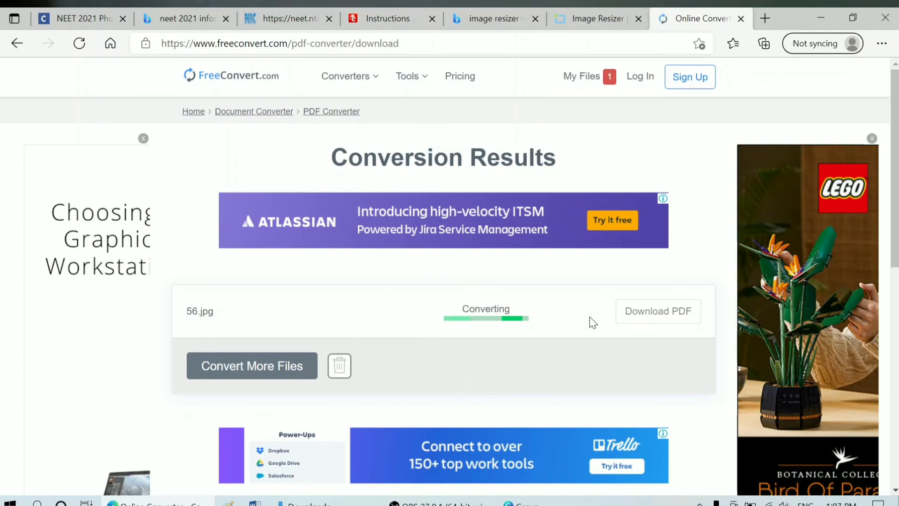
{"action": "left_click", "coordinate": [617, 311]}
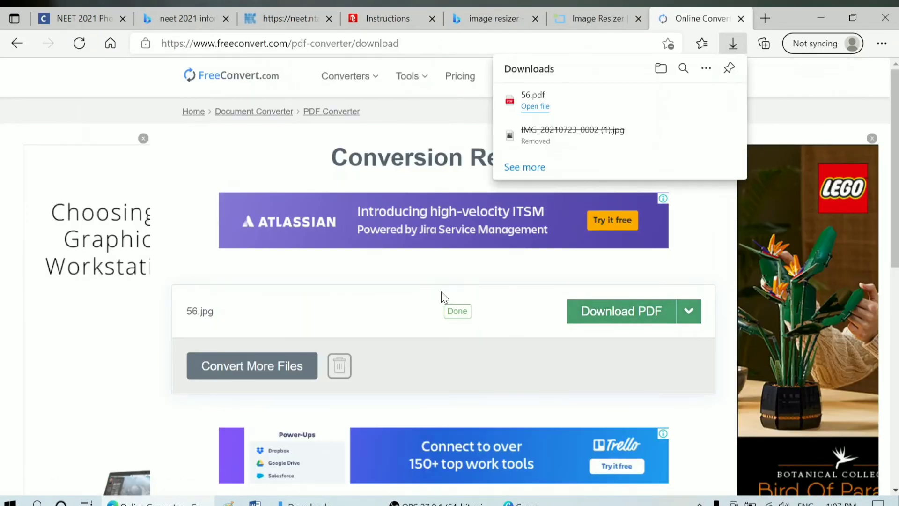
{"action": "left_click", "coordinate": [543, 112]}
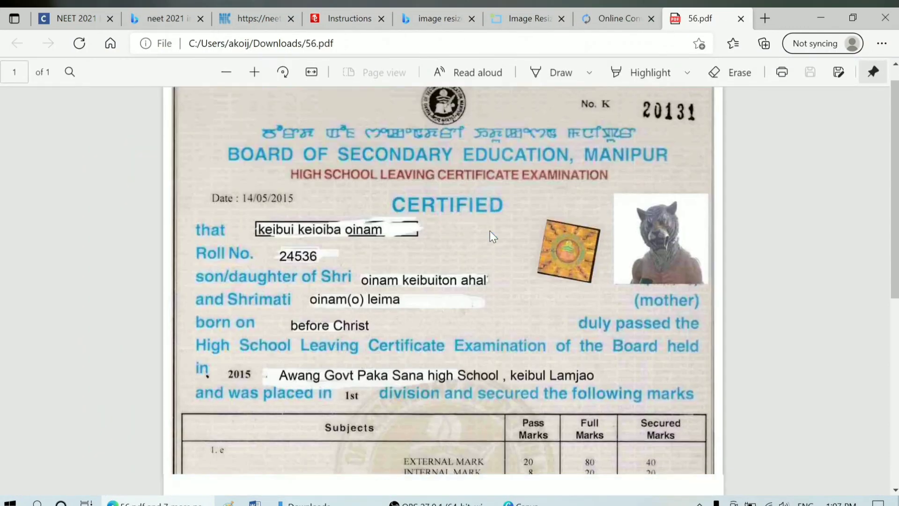
Step: Close the 56.pdf tab, minimize Edge, and refresh Downloads to list the new PDF
{"action": "scroll", "coordinate": [490, 231], "scroll_direction": "down", "scroll_amount": 6}
{"action": "scroll", "coordinate": [489, 232], "scroll_direction": "up", "scroll_amount": 7}
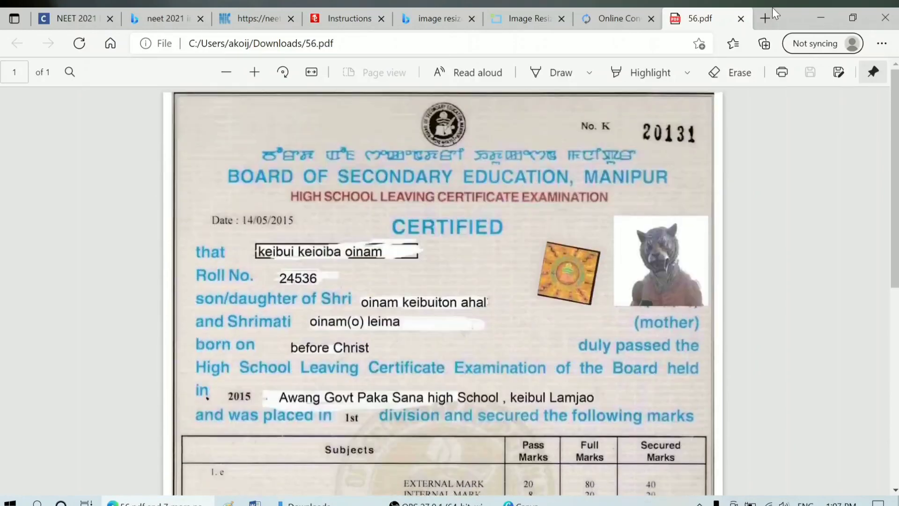
{"action": "left_click", "coordinate": [739, 19]}
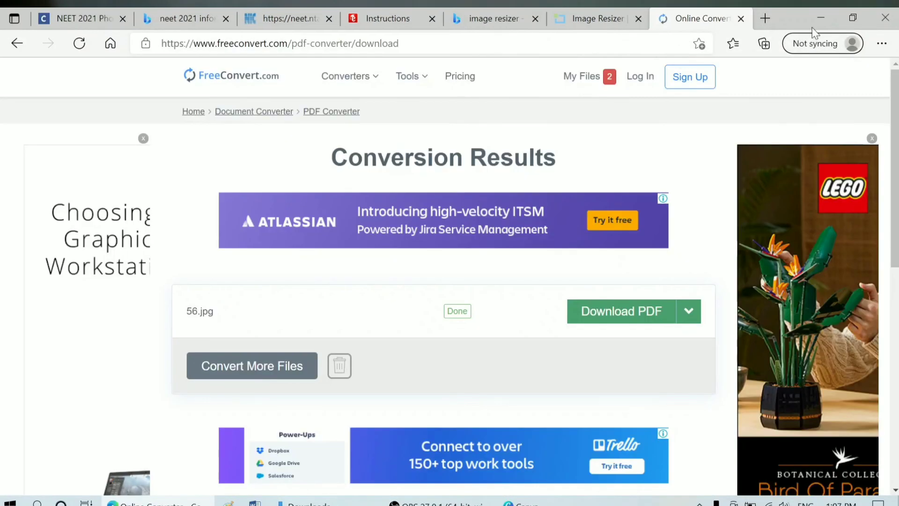
{"action": "left_click", "coordinate": [832, 13]}
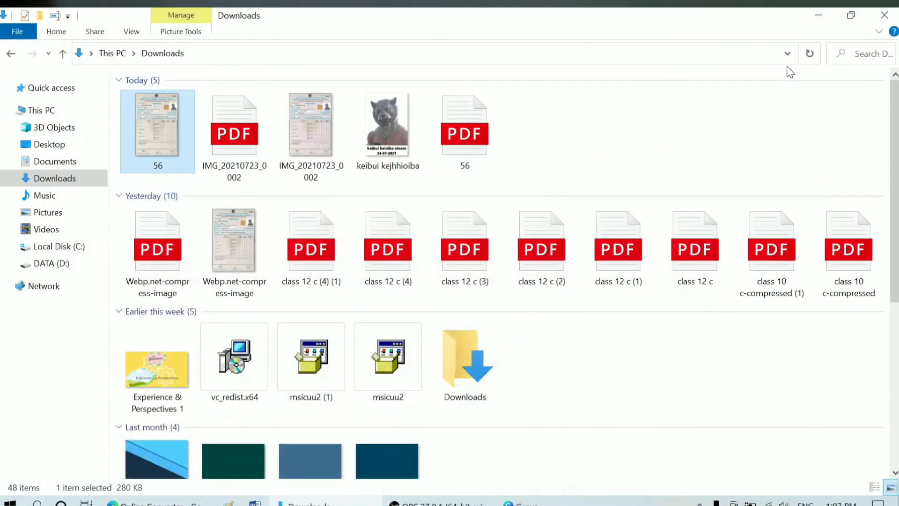
{"action": "left_click", "coordinate": [804, 58]}
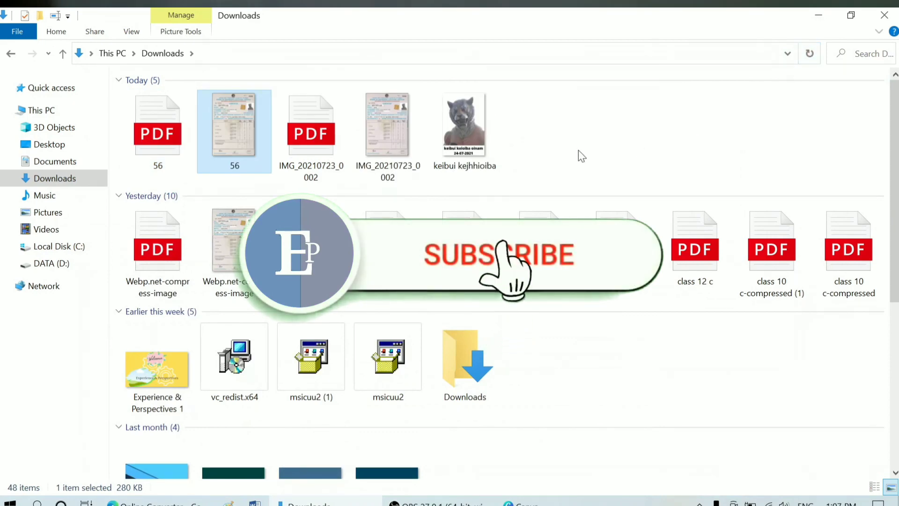
Step: Open 56.pdf from Downloads, scroll through the certificate, then minimize the viewer
{"action": "scroll", "coordinate": [448, 217], "scroll_direction": "down", "scroll_amount": 5}
{"action": "scroll", "coordinate": [449, 216], "scroll_direction": "up", "scroll_amount": 5}
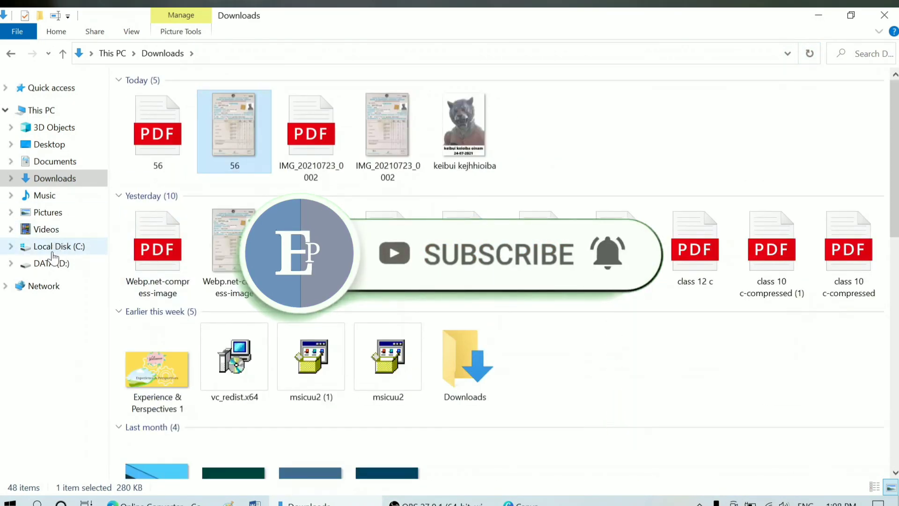
{"action": "double_click", "coordinate": [168, 169]}
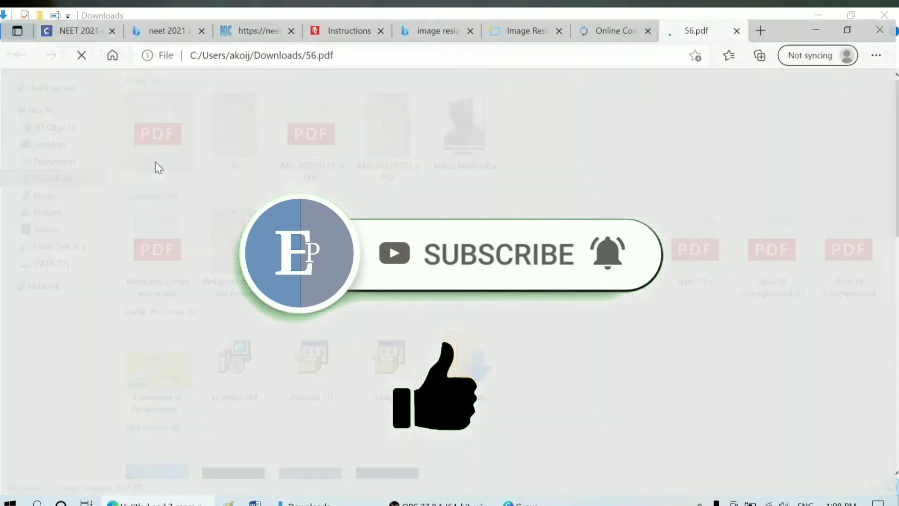
{"action": "scroll", "coordinate": [372, 212], "scroll_direction": "down", "scroll_amount": 5}
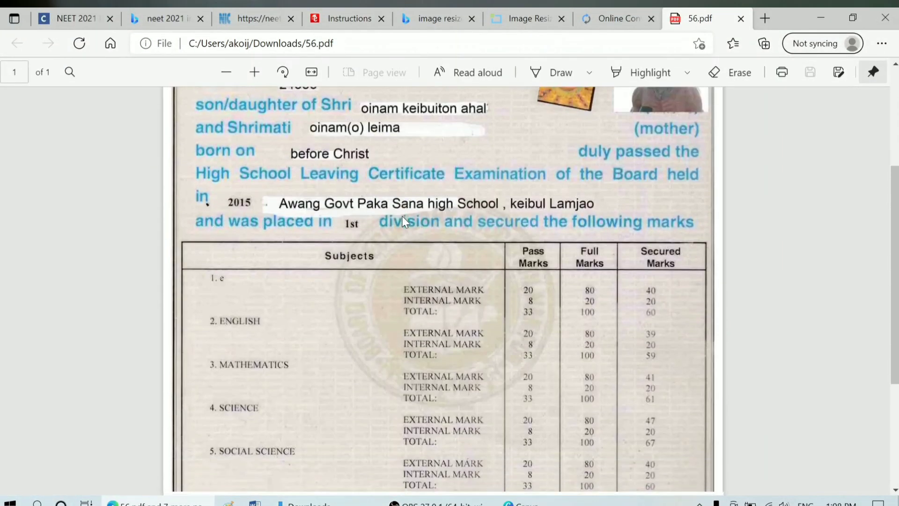
{"action": "scroll", "coordinate": [404, 221], "scroll_direction": "down", "scroll_amount": 5}
{"action": "scroll", "coordinate": [403, 216], "scroll_direction": "up", "scroll_amount": 8}
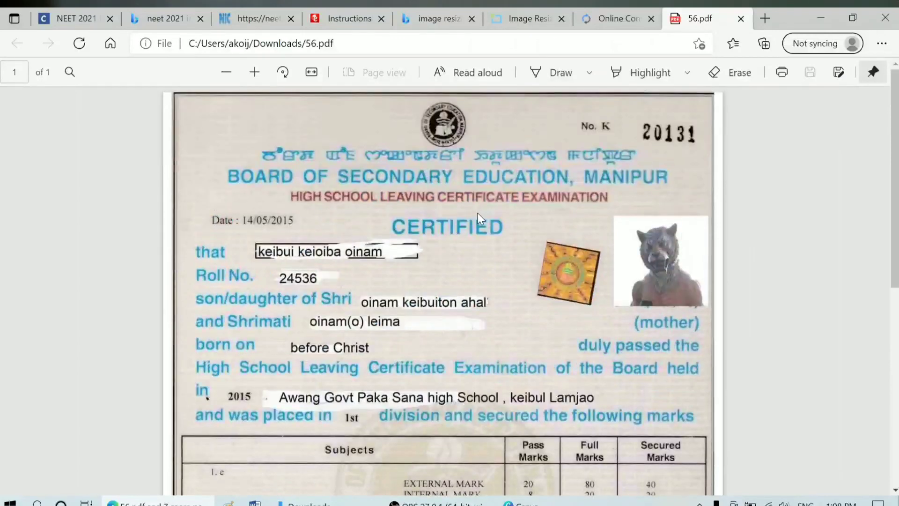
{"action": "scroll", "coordinate": [478, 219], "scroll_direction": "down", "scroll_amount": 10}
{"action": "scroll", "coordinate": [484, 213], "scroll_direction": "up", "scroll_amount": 9}
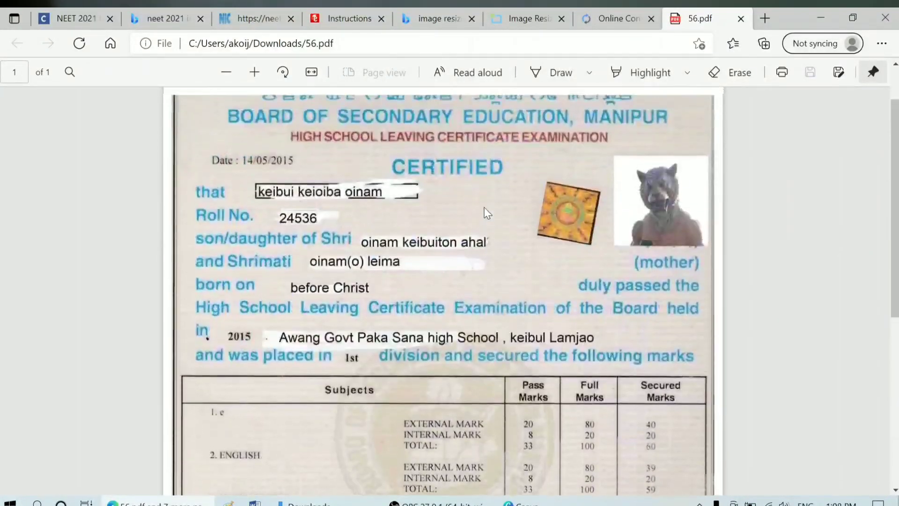
{"action": "scroll", "coordinate": [487, 213], "scroll_direction": "up", "scroll_amount": 1}
{"action": "left_click", "coordinate": [826, 17]}
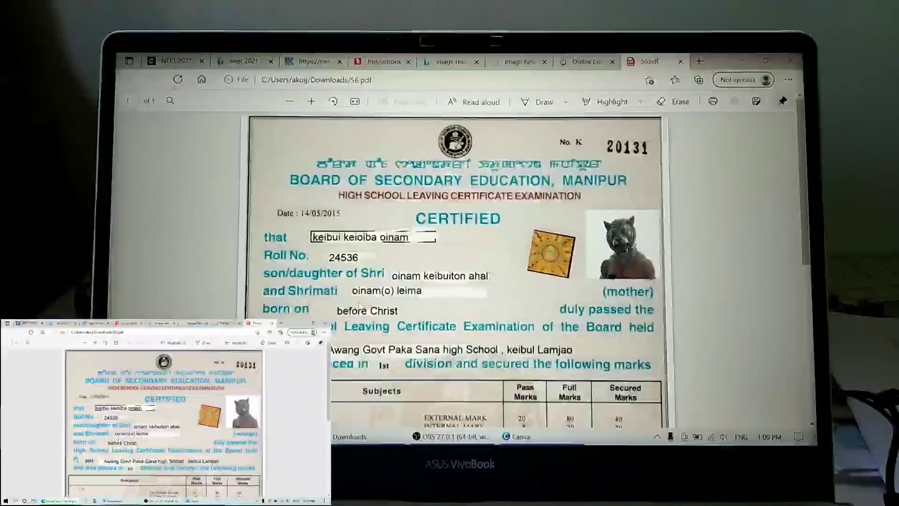
Step: Scroll 56.pdf down to the marks table and back up to the tiger-mask photo
{"action": "scroll", "coordinate": [467, 271], "scroll_direction": "down", "scroll_amount": 5}
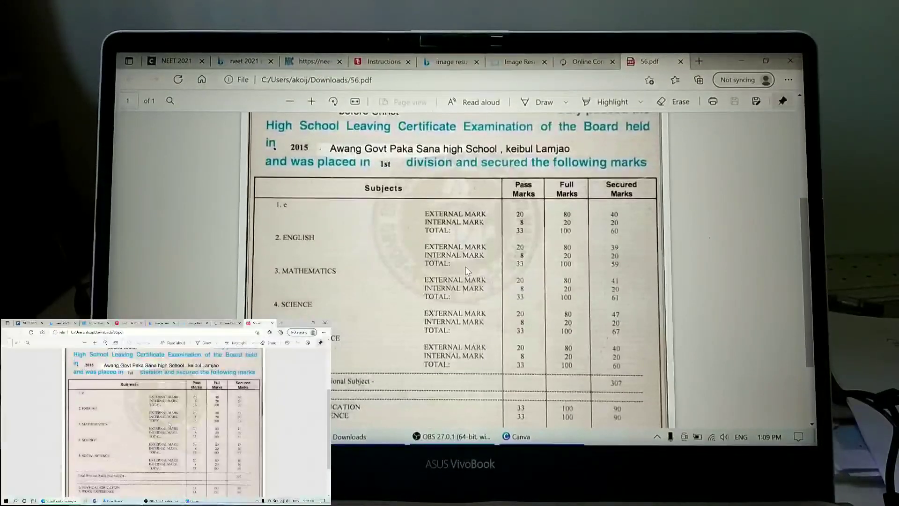
{"action": "scroll", "coordinate": [467, 271], "scroll_direction": "down", "scroll_amount": 2}
{"action": "scroll", "coordinate": [569, 222], "scroll_direction": "up", "scroll_amount": 6}
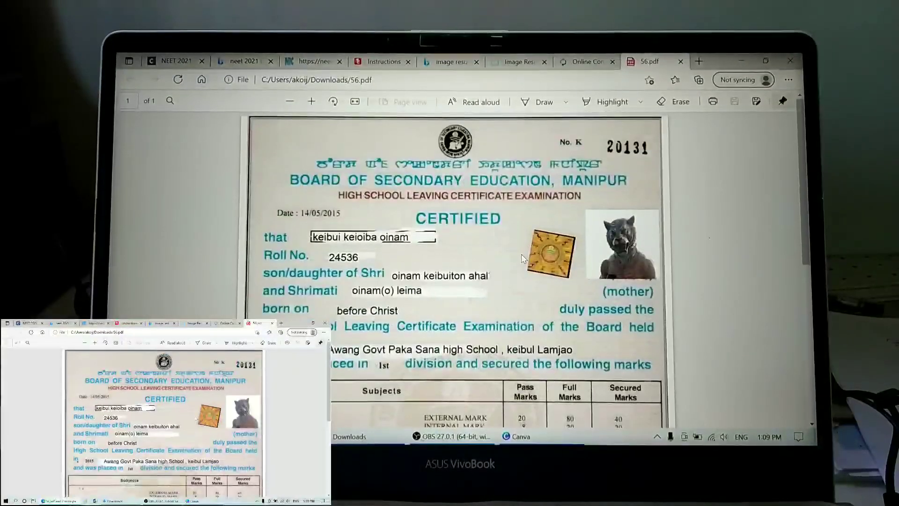